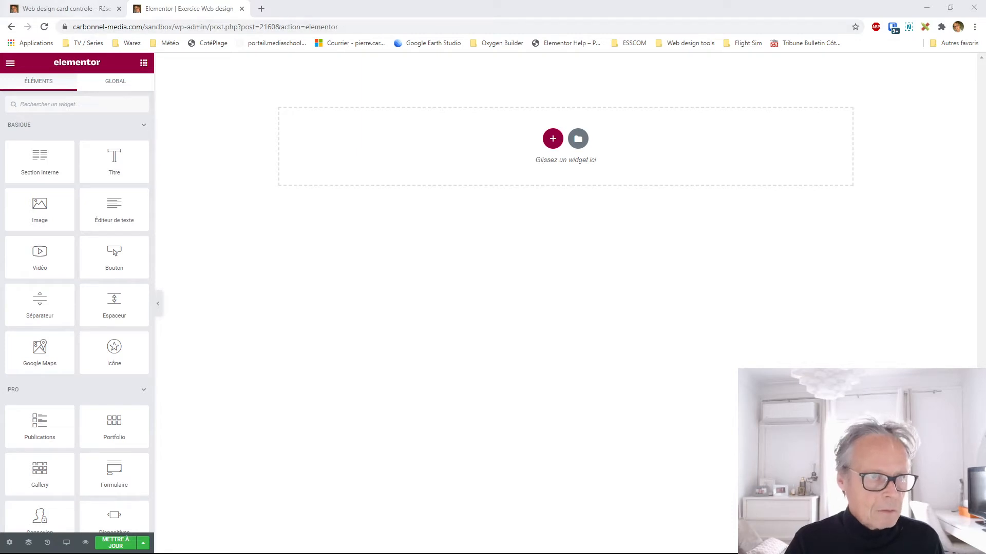
Step: Check the finished Photo Mag card in the other browser tab, and add a single-column section to the empty Elementor page
click(80, 10)
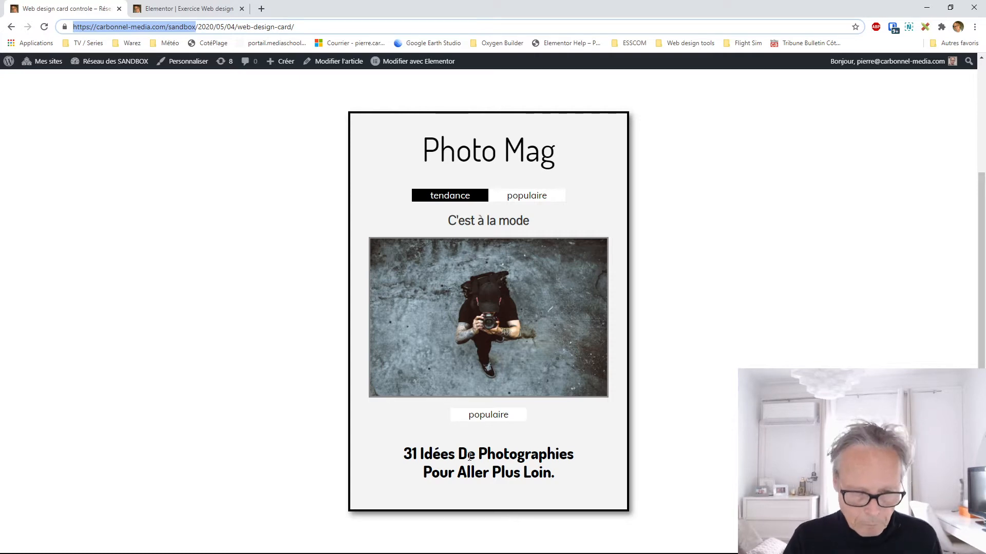
click(209, 10)
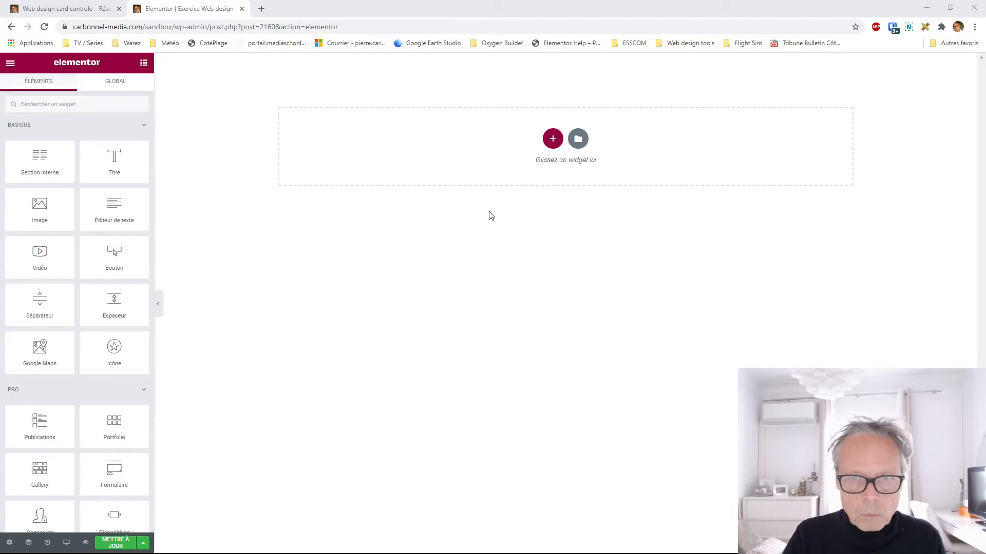
click(551, 139)
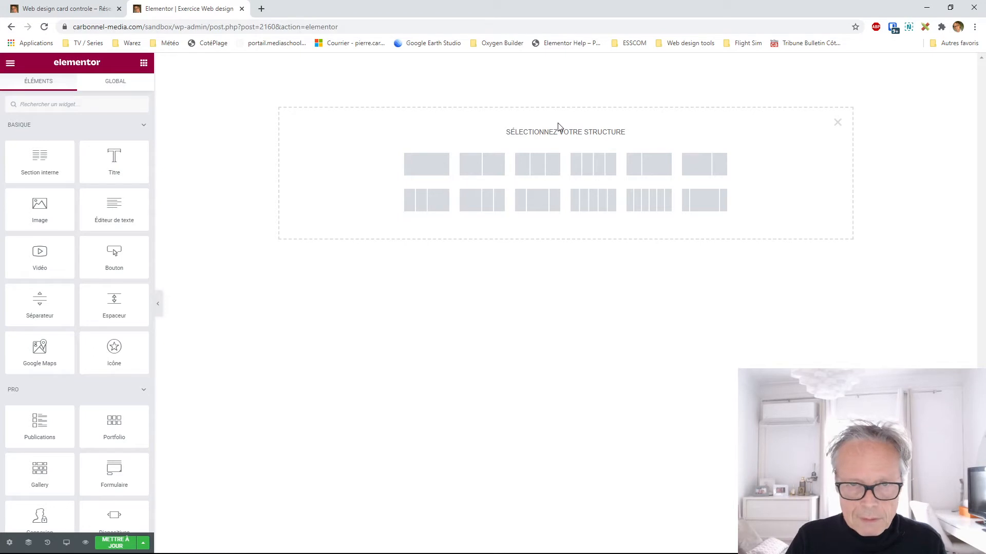
click(438, 164)
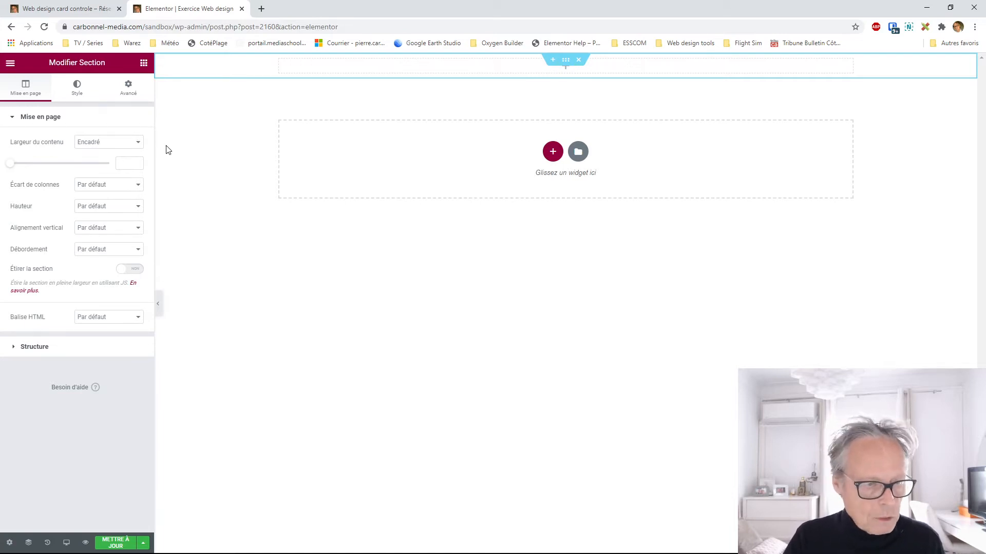
Step: Search the widget library for "titre" and clear the search
click(144, 65)
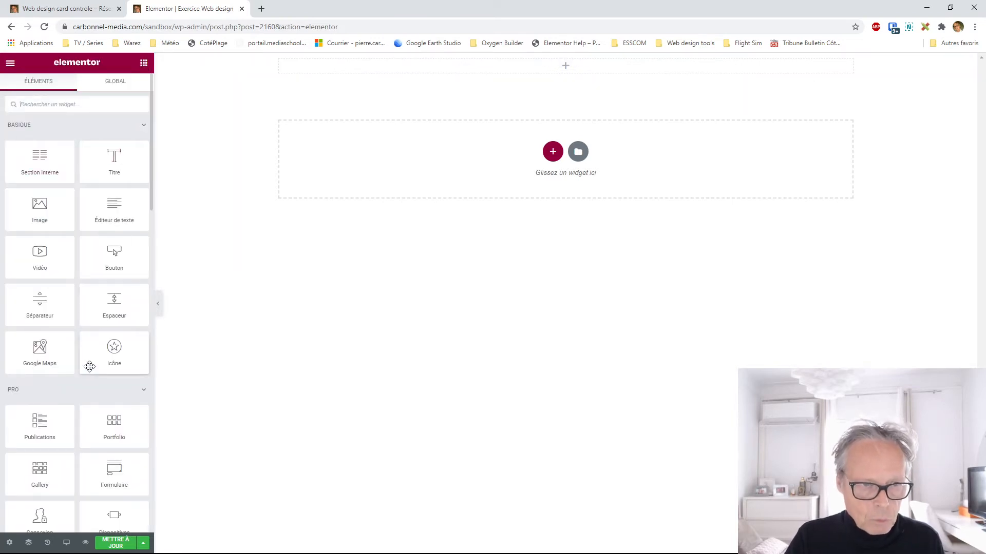
click(54, 104)
text(titre)
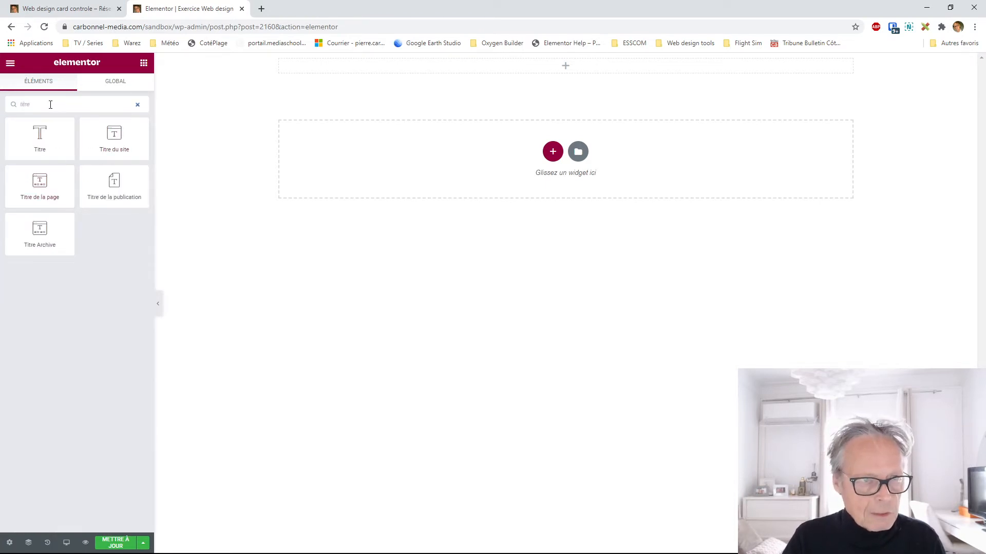
click(138, 105)
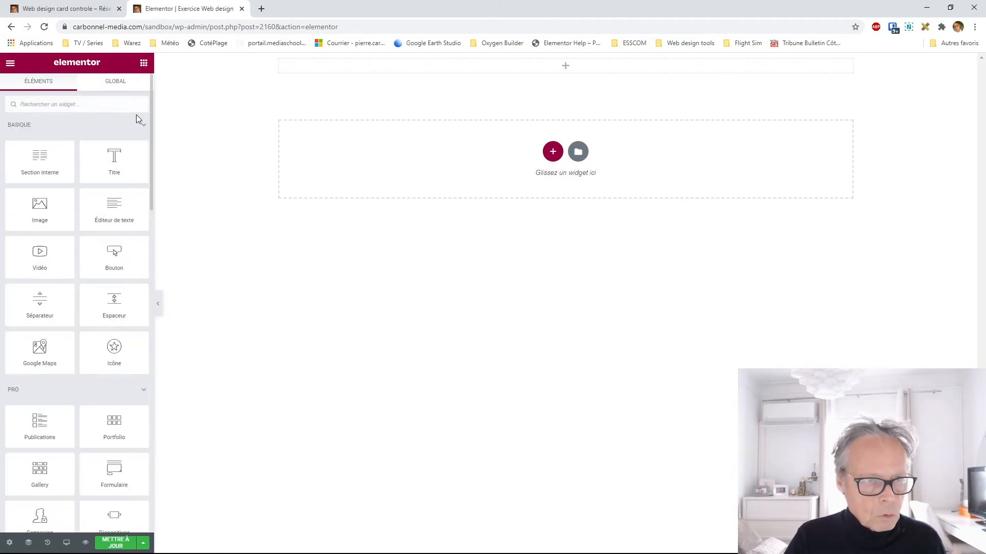
Step: Collapse the widget categories and examine the widgets in Basique, Pro, Général, Site, Unique and WordPress one at a time
click(143, 126)
click(143, 153)
click(143, 178)
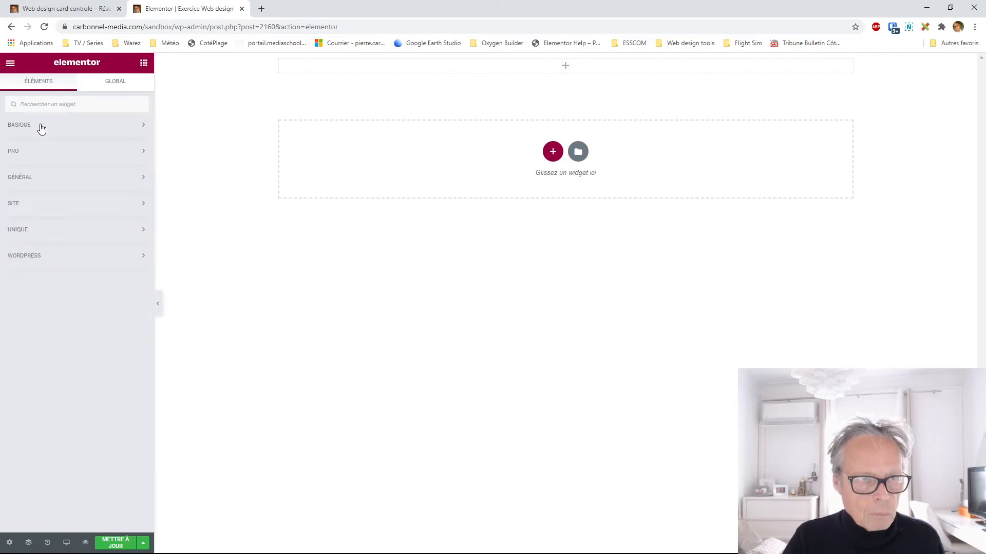
click(141, 126)
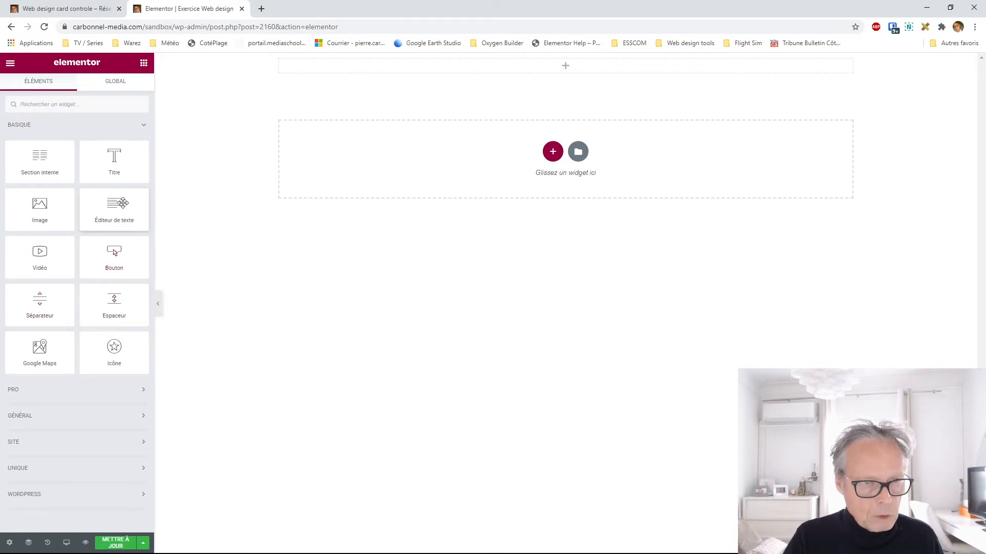
click(141, 129)
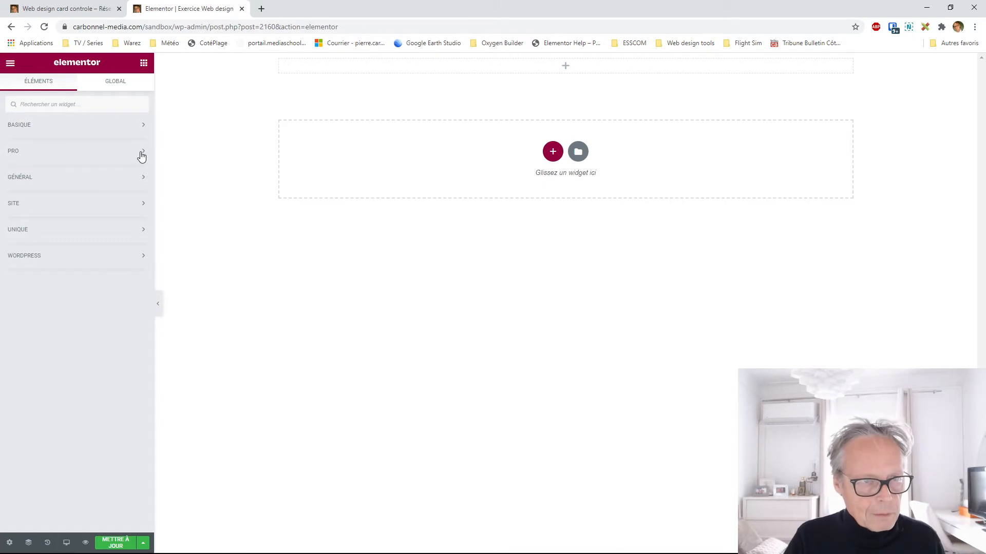
click(141, 154)
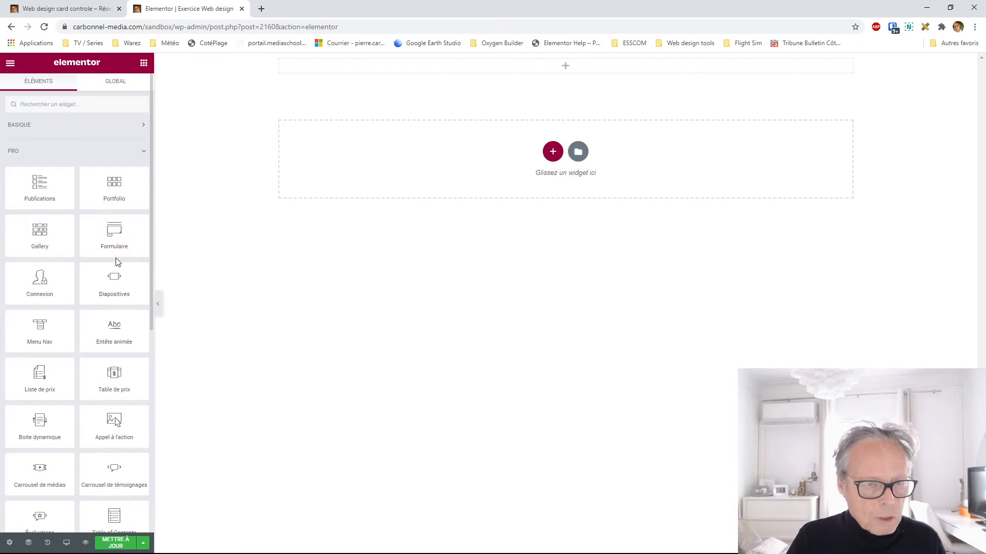
click(141, 153)
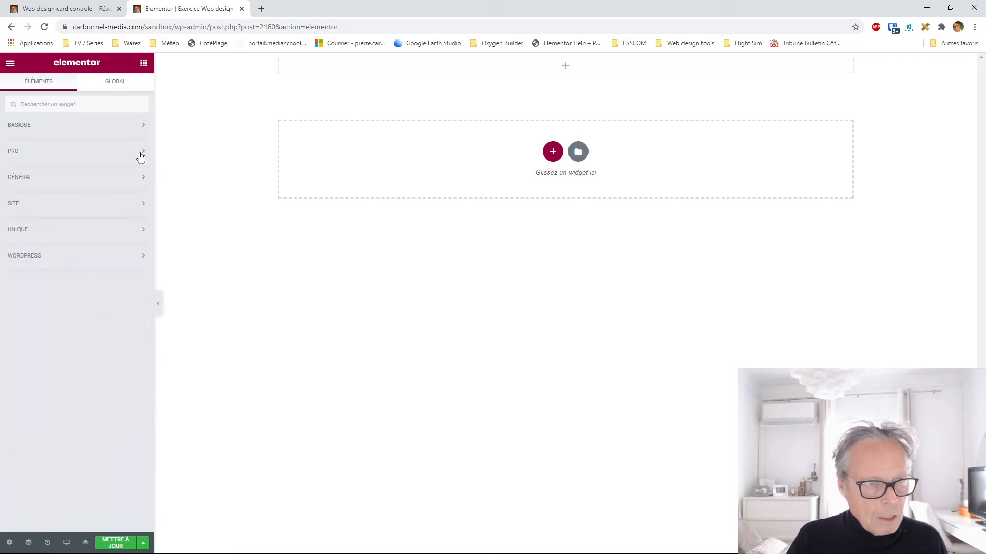
click(140, 179)
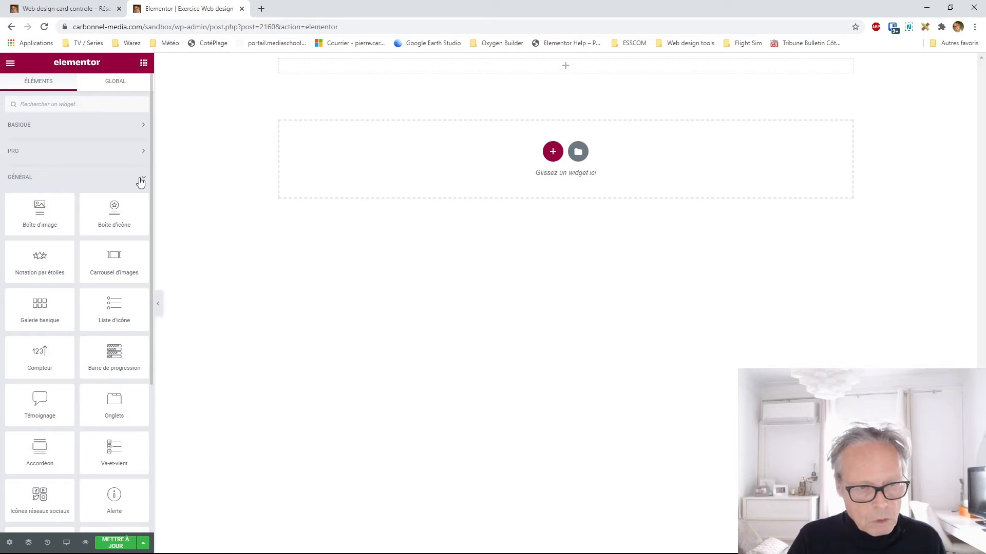
click(140, 181)
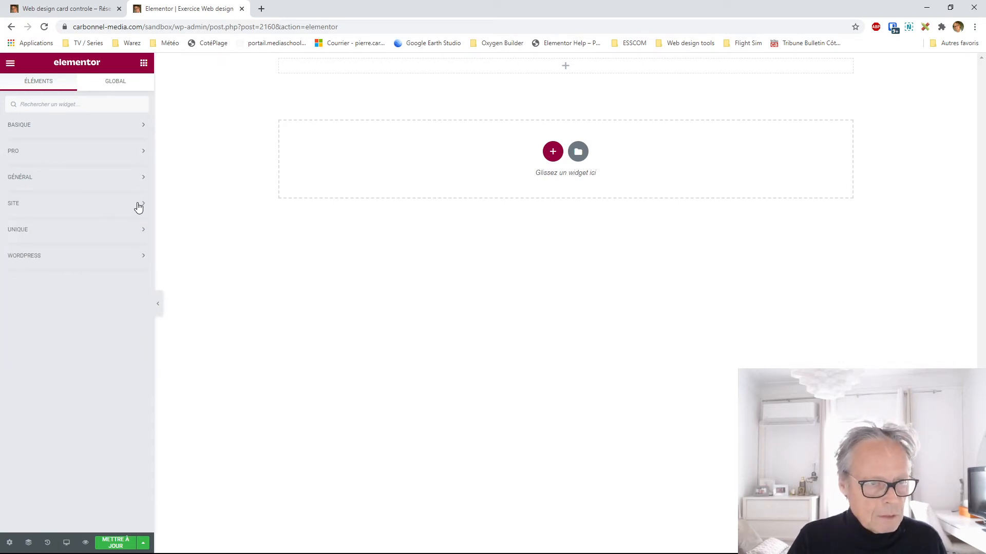
click(138, 205)
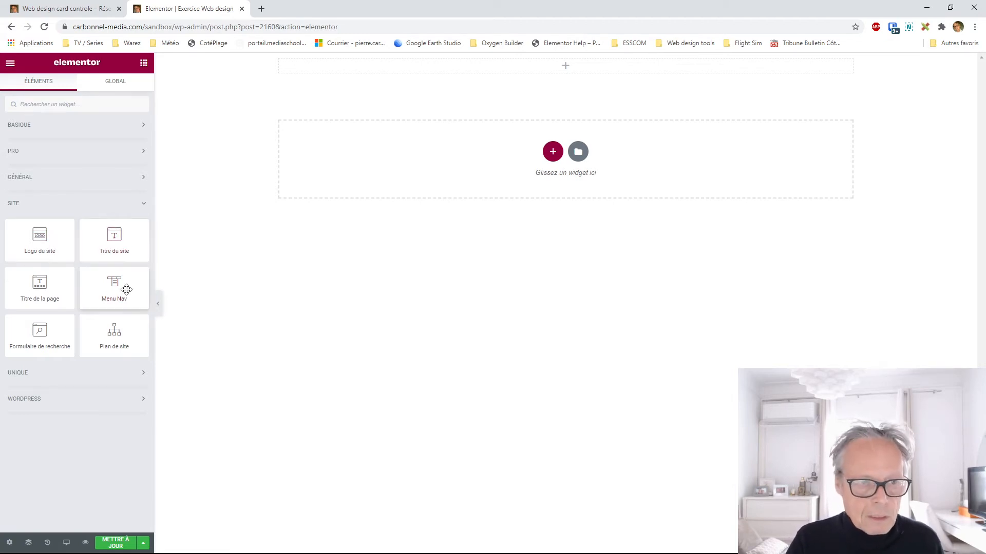
click(136, 206)
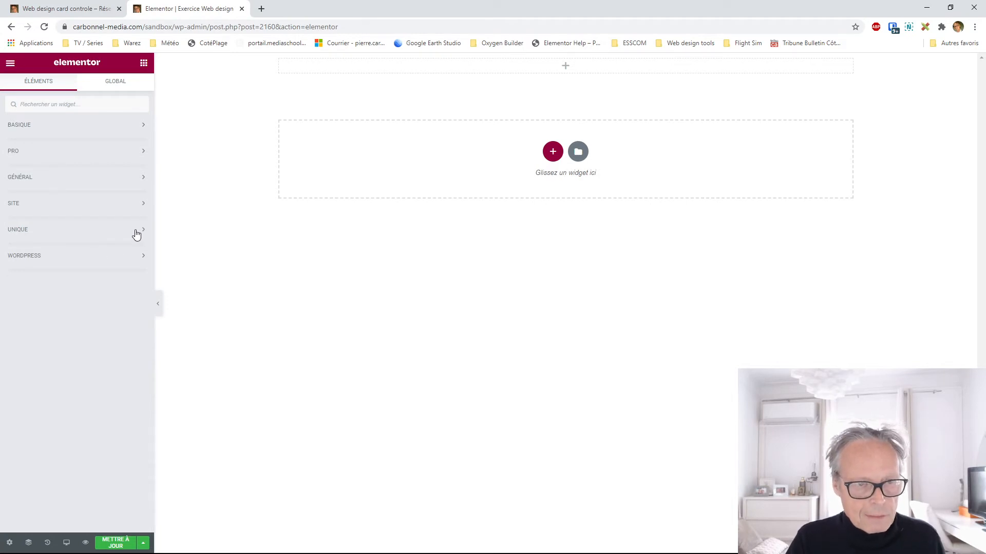
click(136, 234)
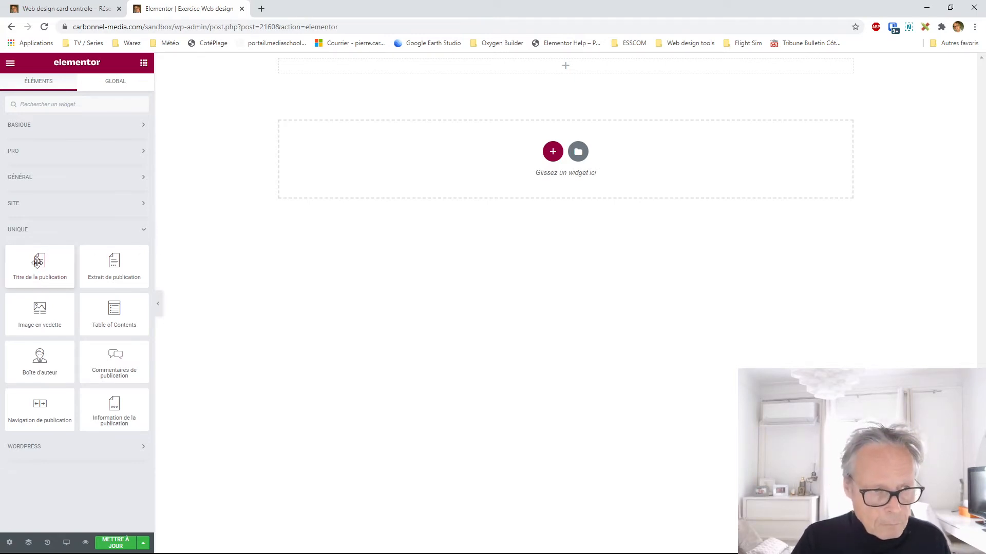
click(134, 232)
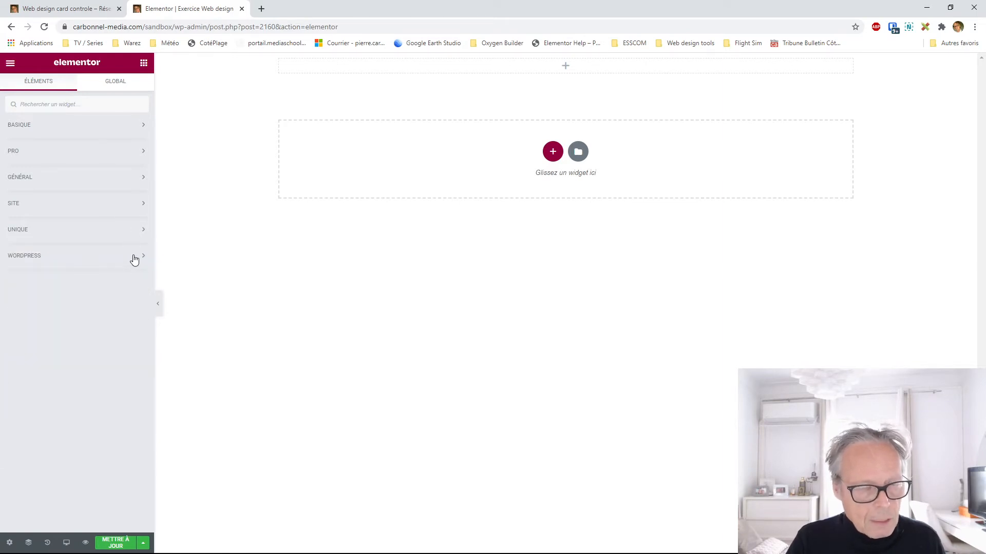
click(135, 256)
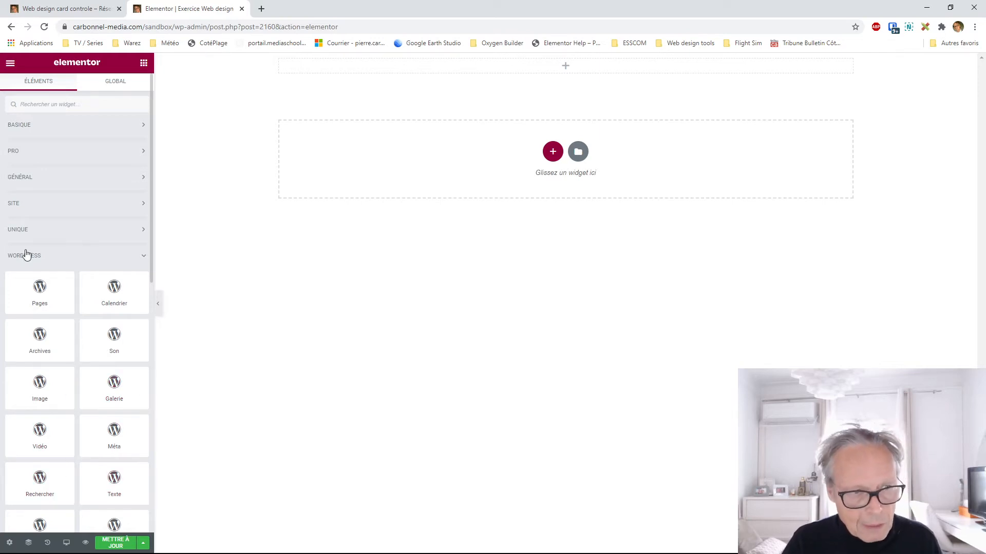
click(130, 257)
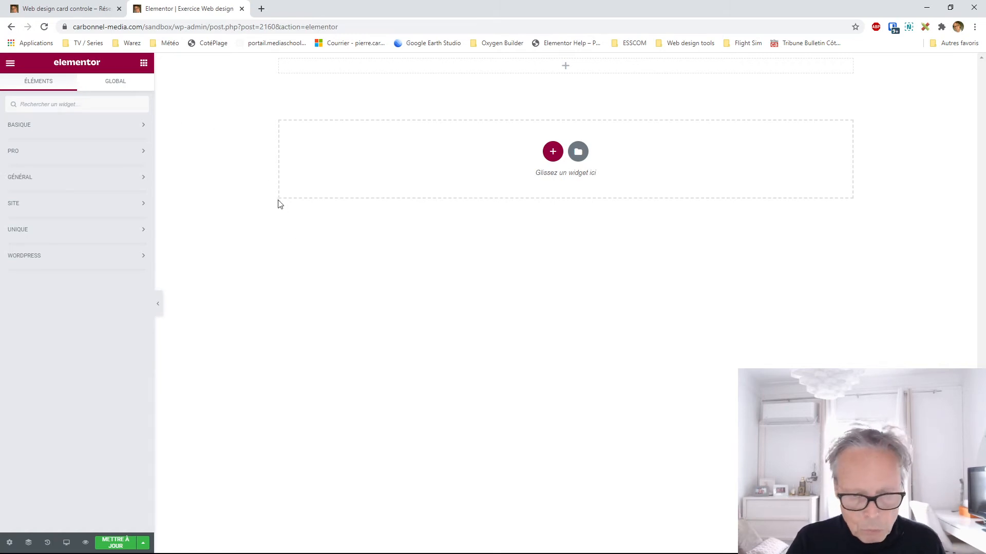
Step: Hide the widget panel to view the page at full width, and show the panel again
click(158, 305)
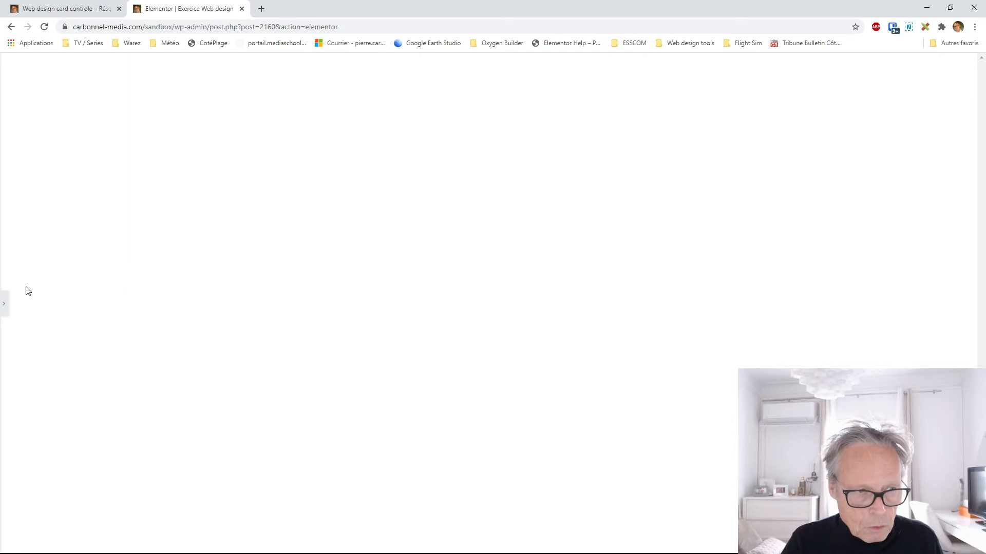
click(4, 303)
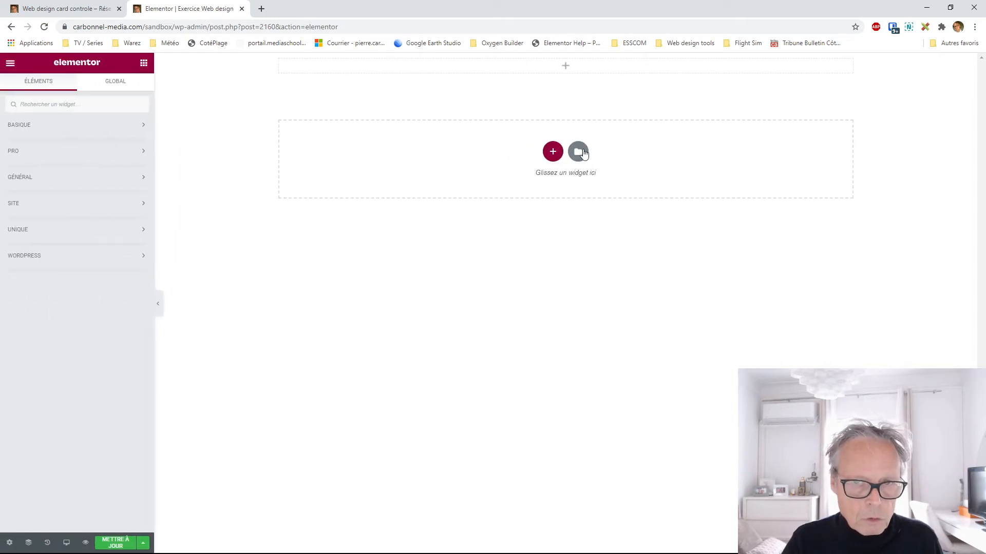
click(158, 304)
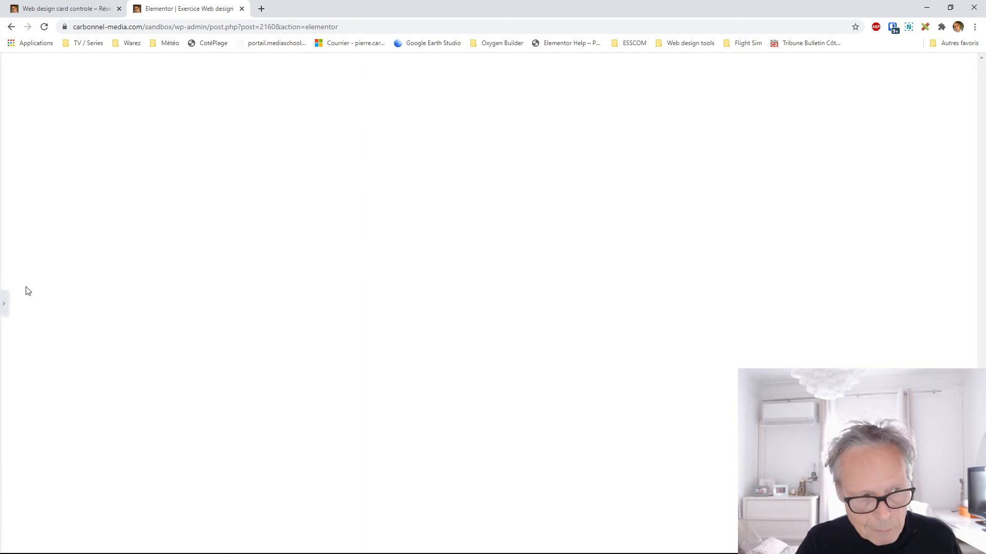
click(4, 307)
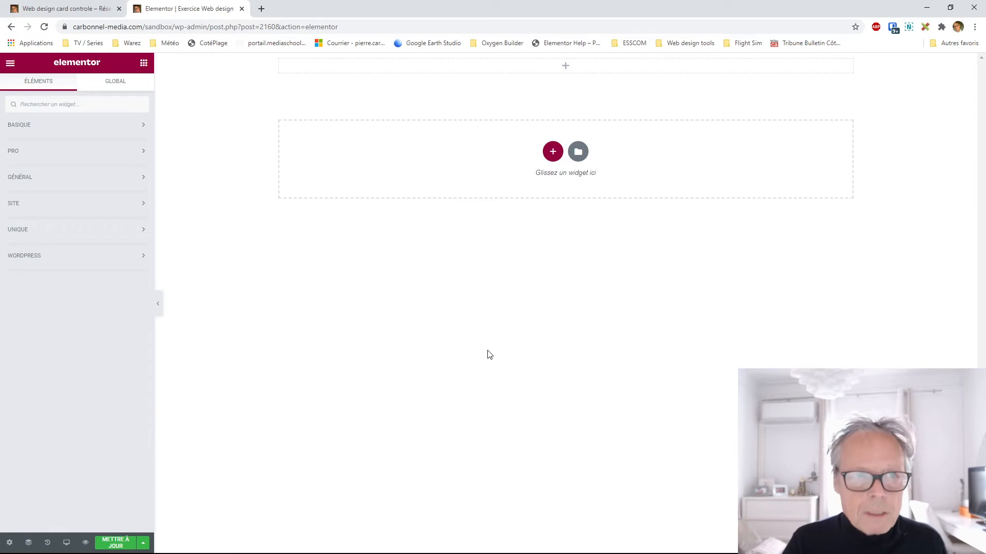
Step: Recheck the model Photo Mag card and place a Titre widget from the Basique category in the empty section
click(79, 12)
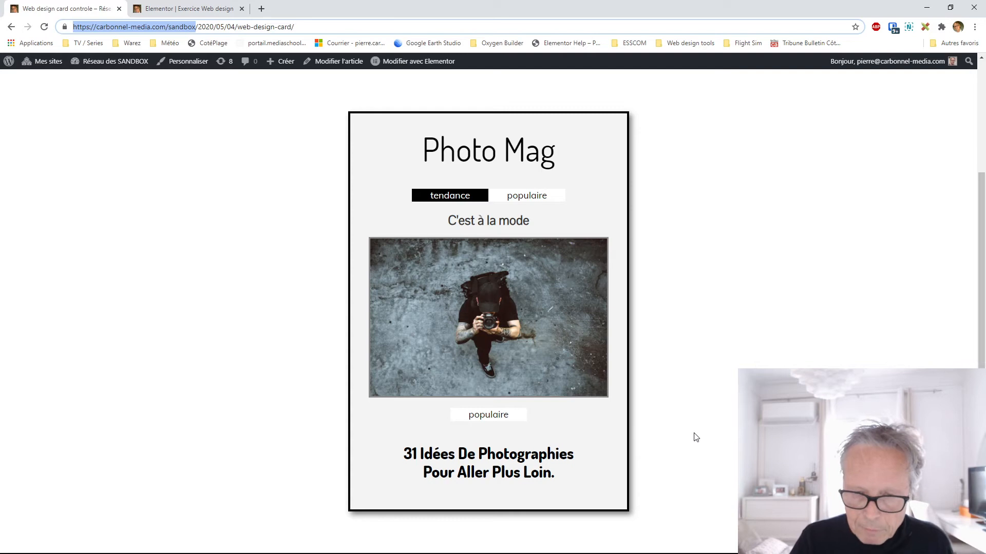
click(200, 12)
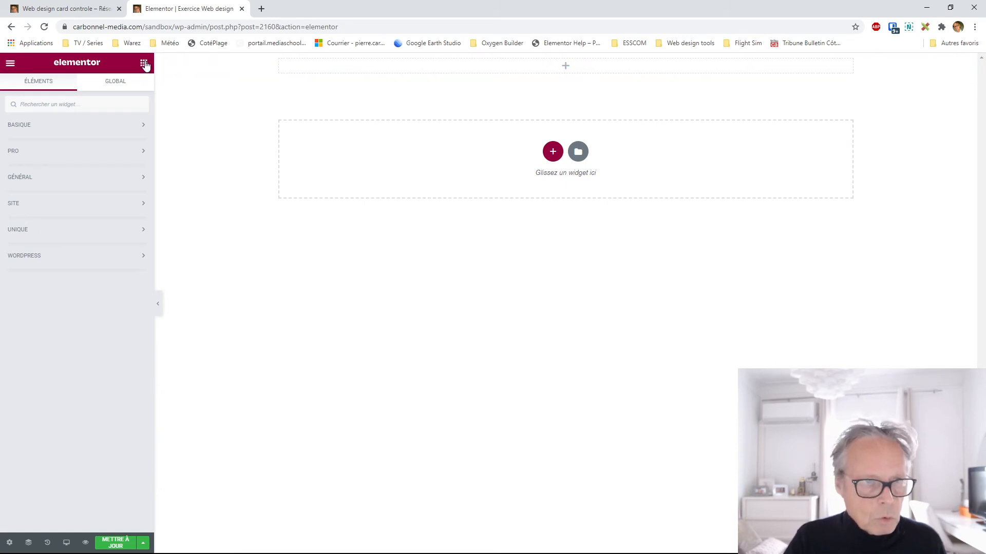
click(141, 127)
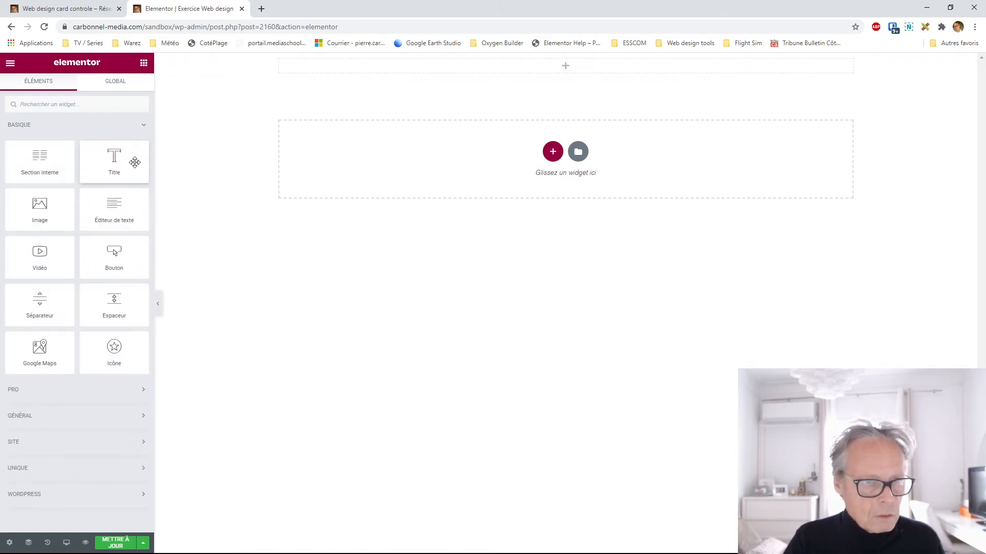
drag(106, 165, 563, 67)
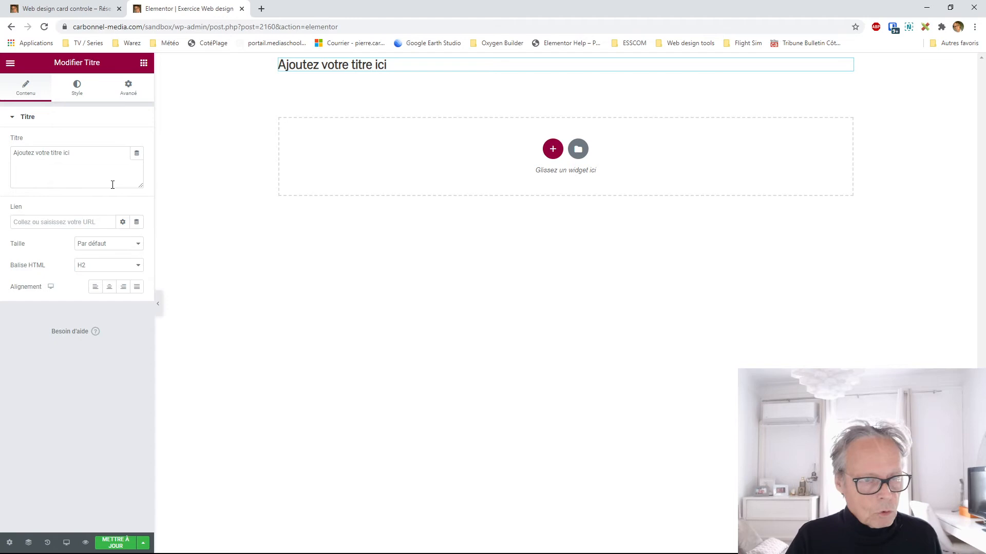
Step: Add an Image widget below the title and a Bouton widget beneath the image
click(144, 62)
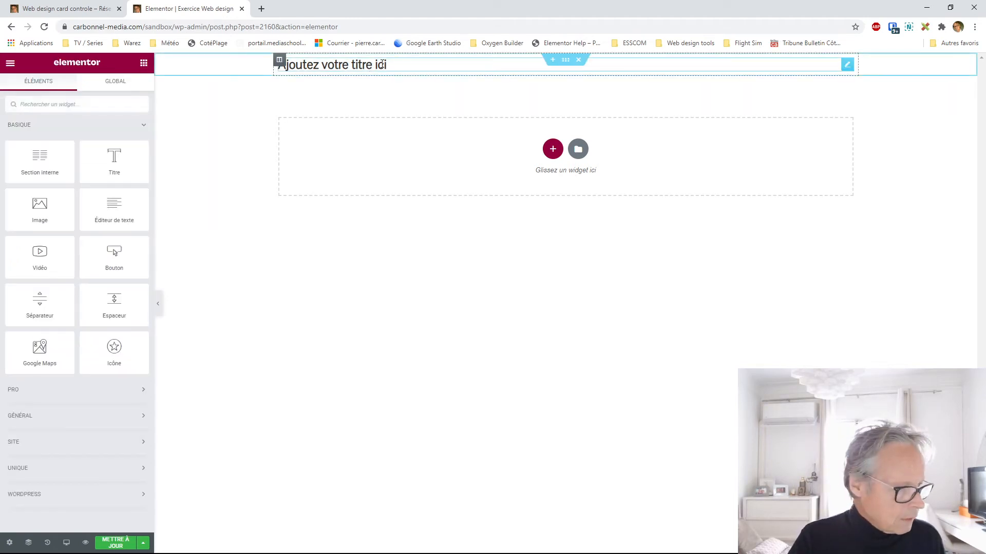
drag(41, 206, 369, 80)
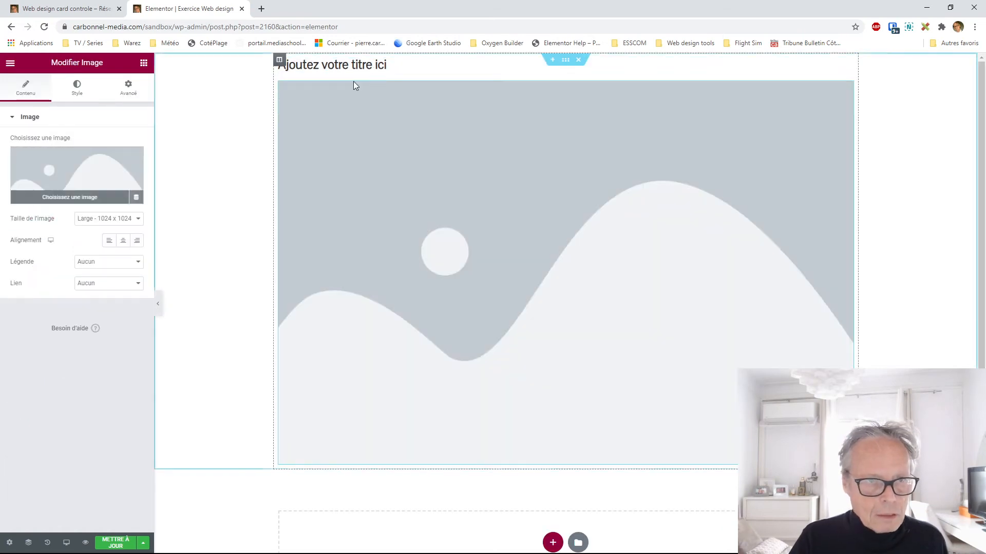
click(143, 63)
drag(114, 258, 435, 464)
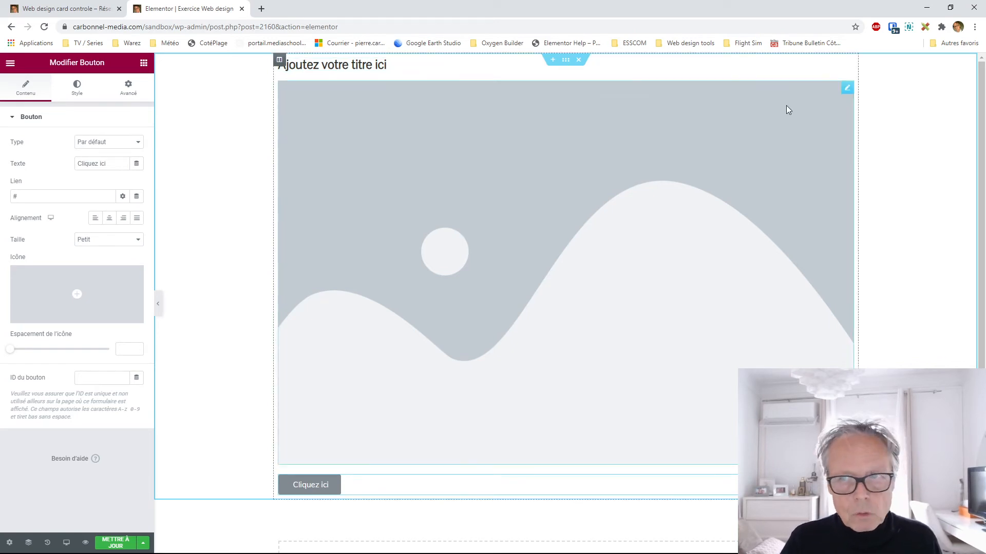
Step: Reorder the column's widgets by moving the title below the image and the button between the image and the title
drag(847, 66, 569, 423)
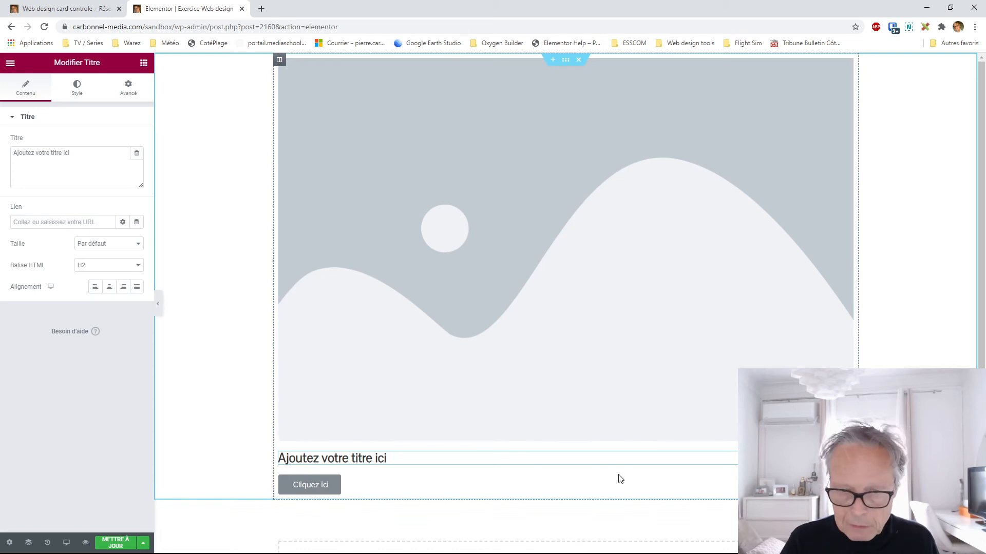
drag(310, 485, 310, 455)
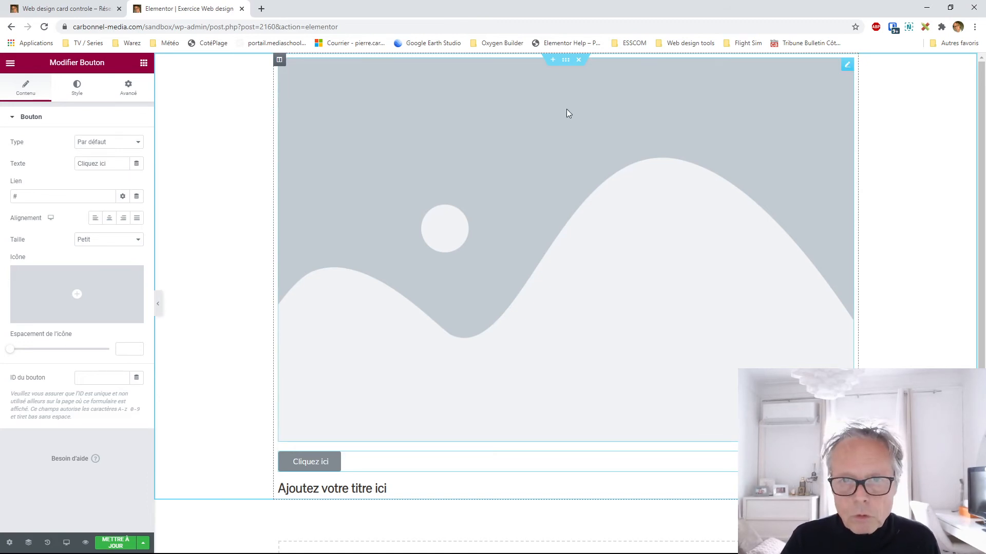
Step: Add two new empty columns to the section beside the column holding the image, button and title
click(565, 62)
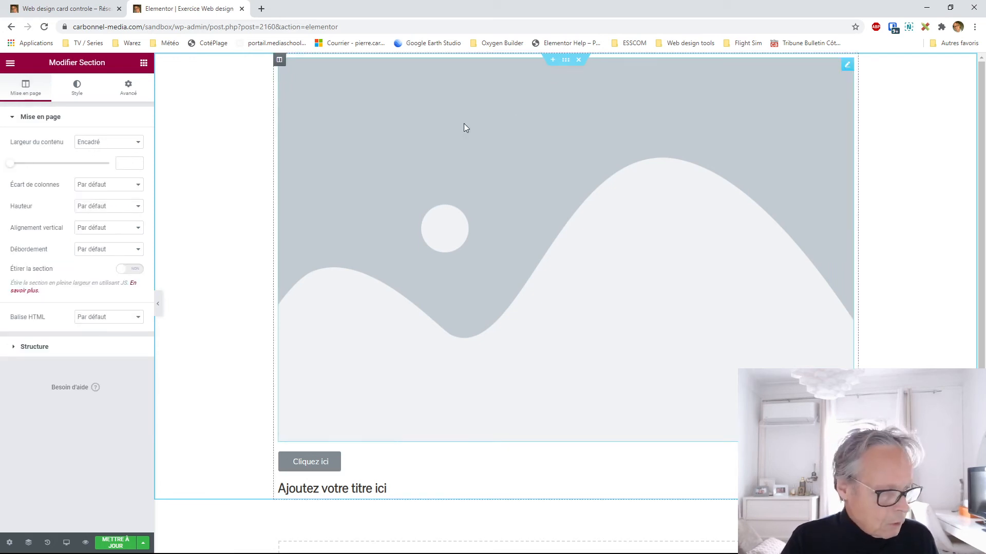
right_click(280, 61)
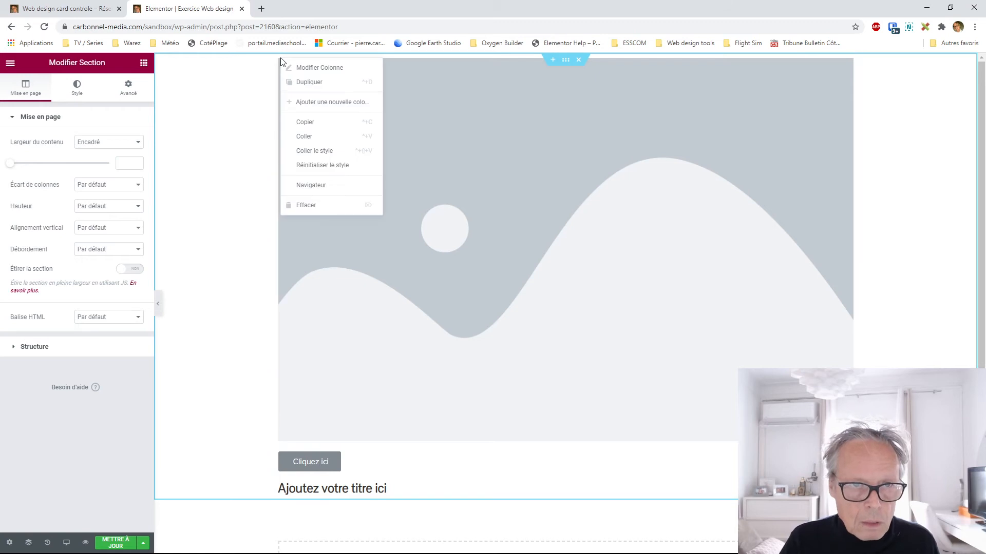
click(307, 101)
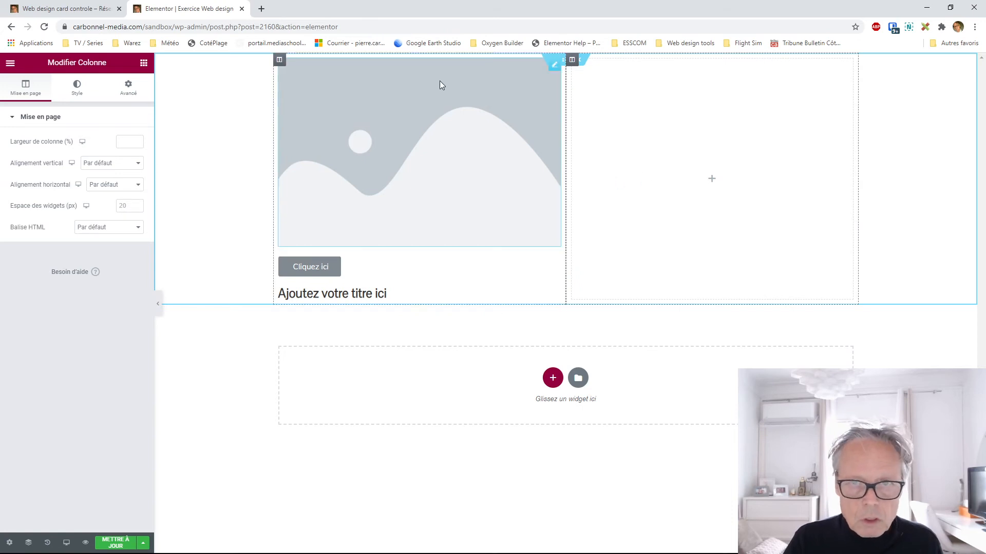
right_click(575, 64)
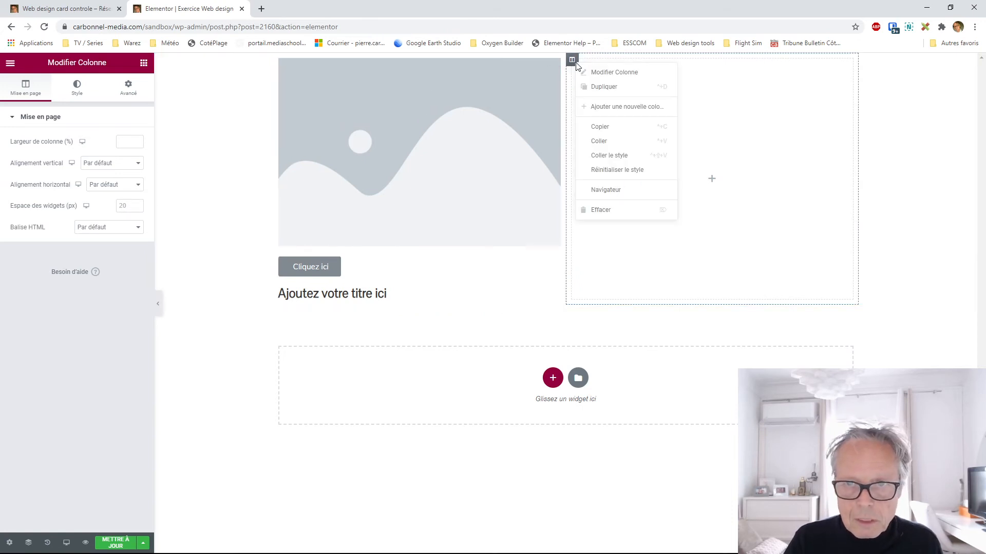
click(612, 112)
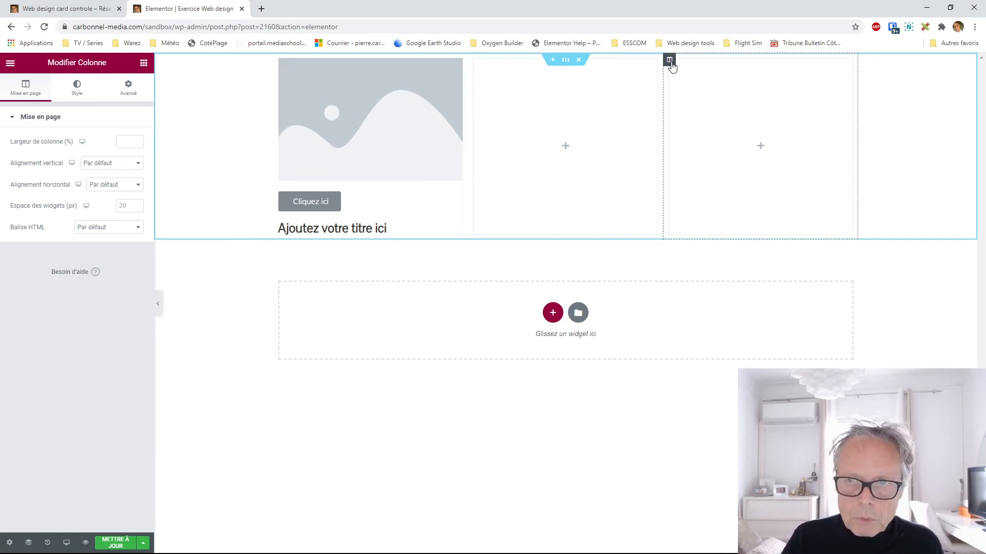
Step: Move the last empty column to the front of the section, and return the filled column to first place
drag(670, 67, 386, 88)
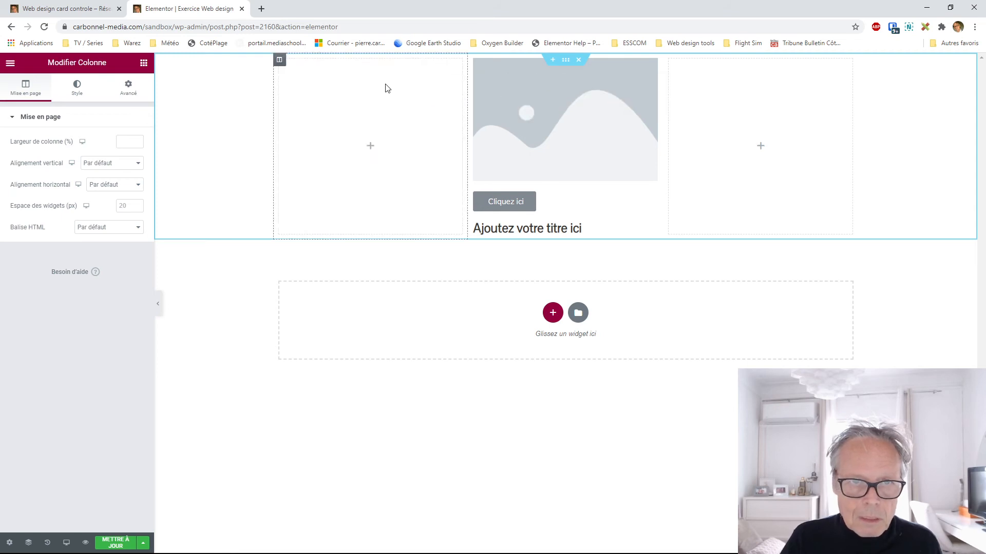
drag(476, 61, 287, 103)
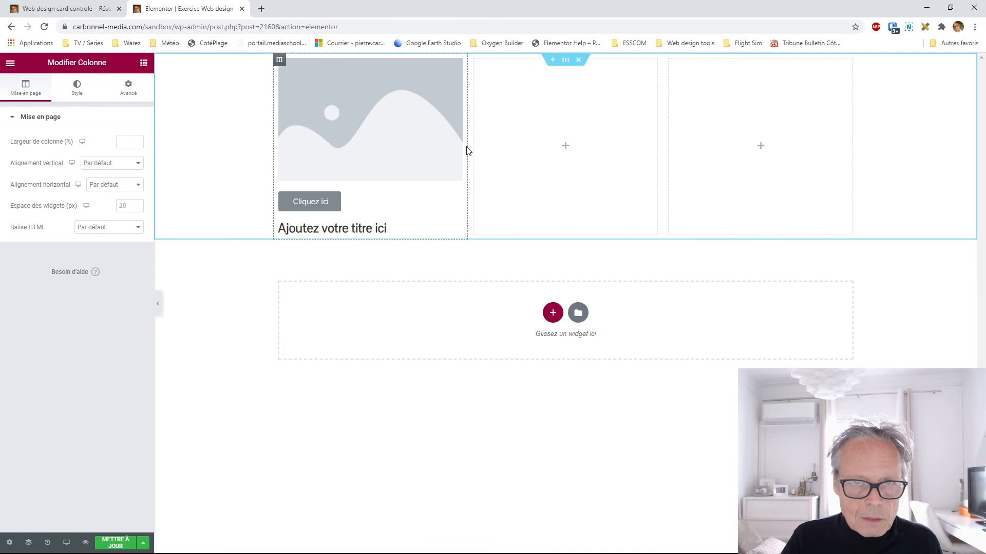
Step: Delete the empty middle column and the title widget below the button
right_click(474, 60)
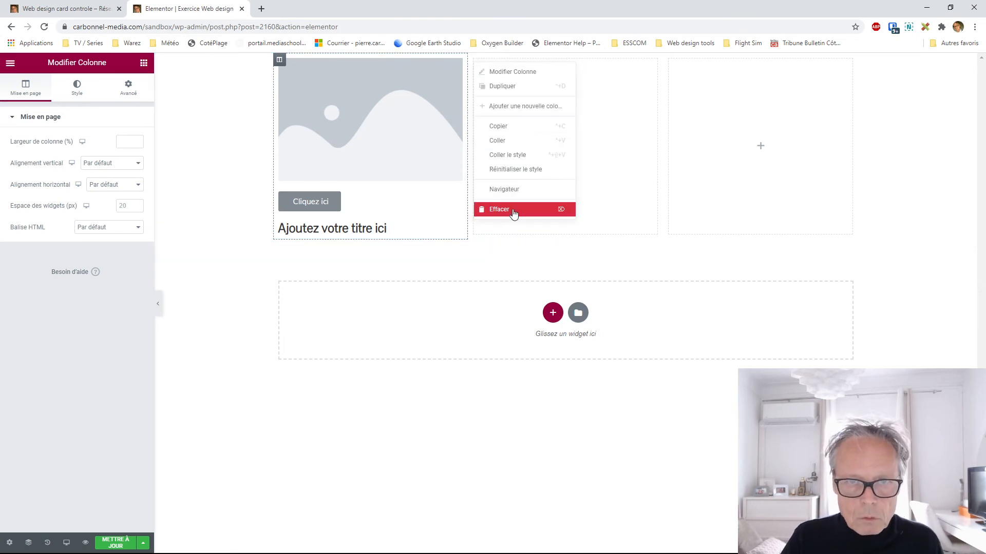
click(513, 211)
right_click(356, 297)
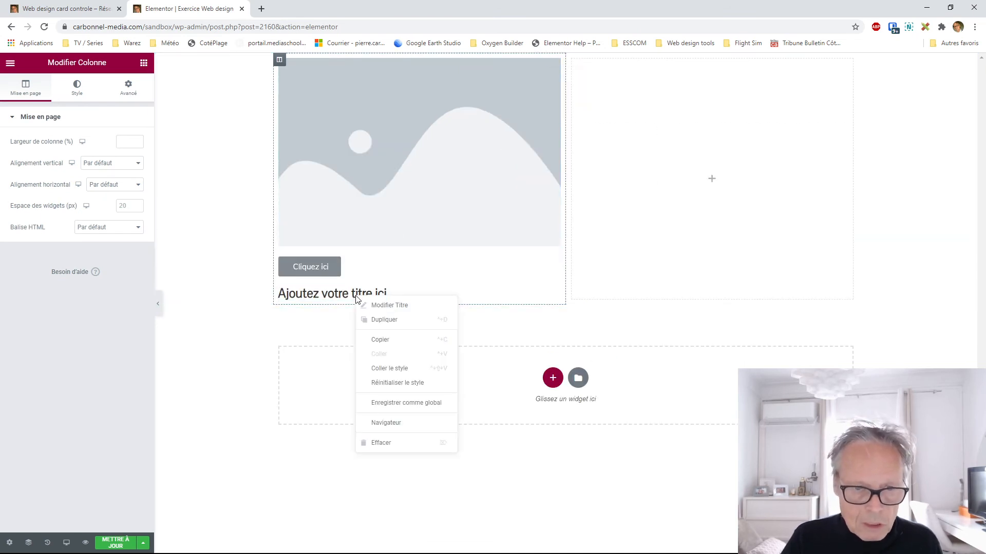
click(385, 444)
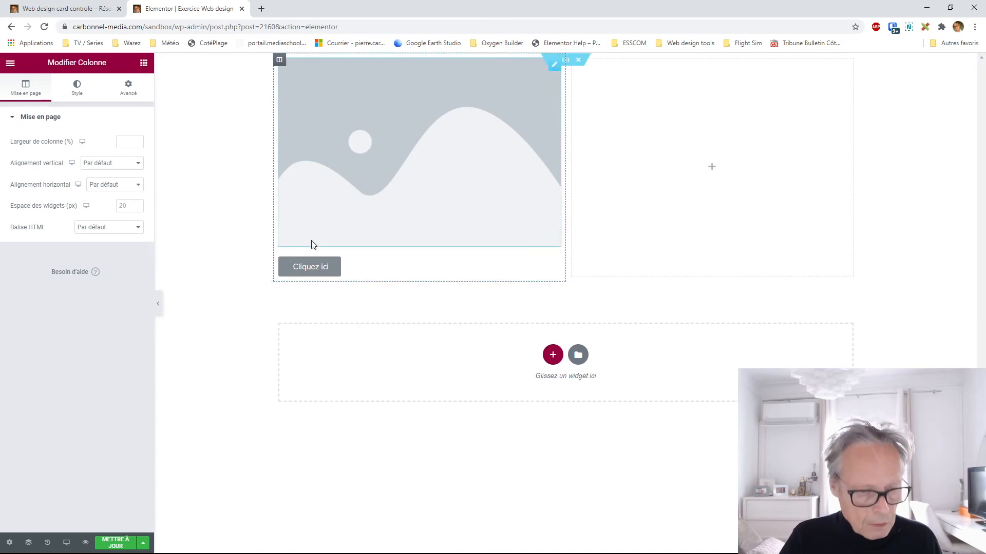
Step: Undo the title and column deletions step by step, and redo them so both elements are removed again
key(ctrl+z)
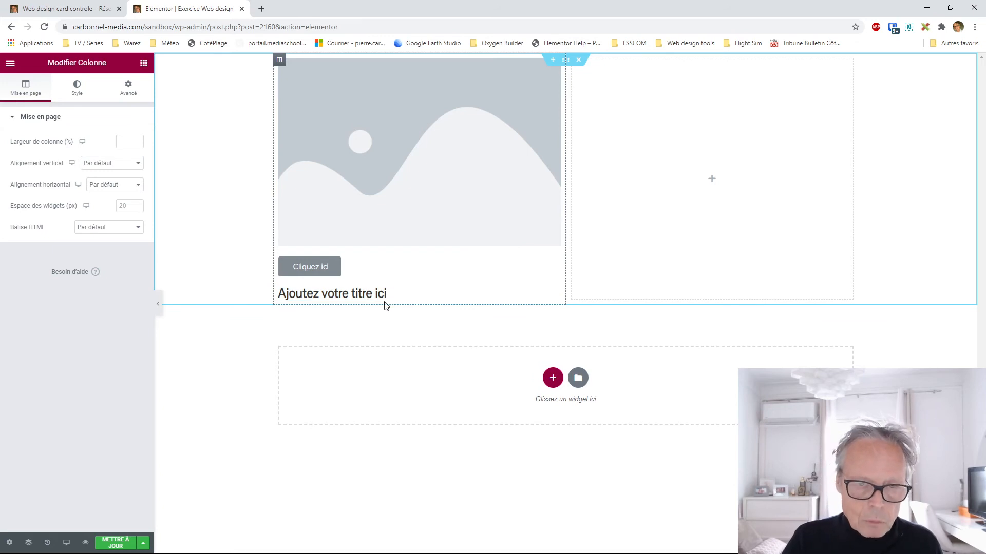
key(ctrl+z)
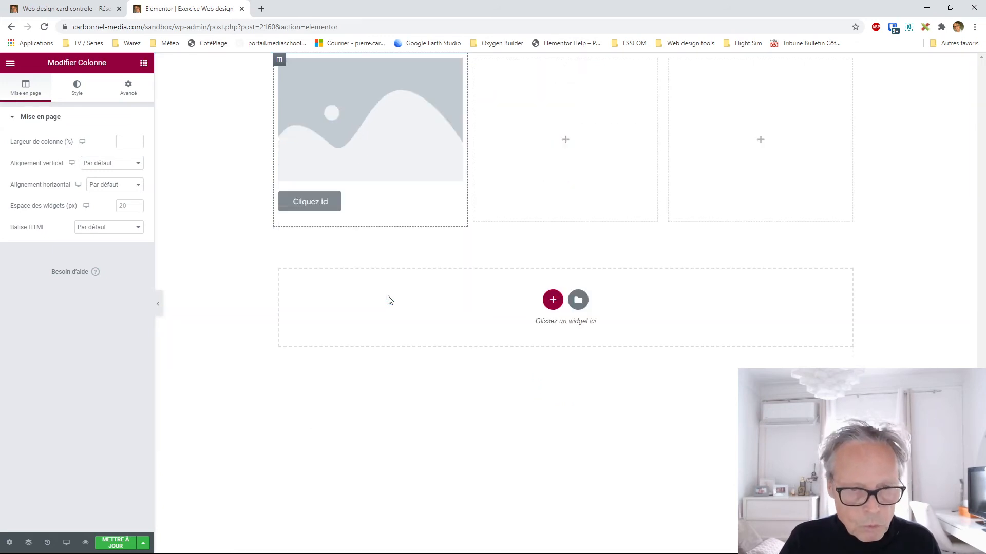
key(ctrl+shift+z)
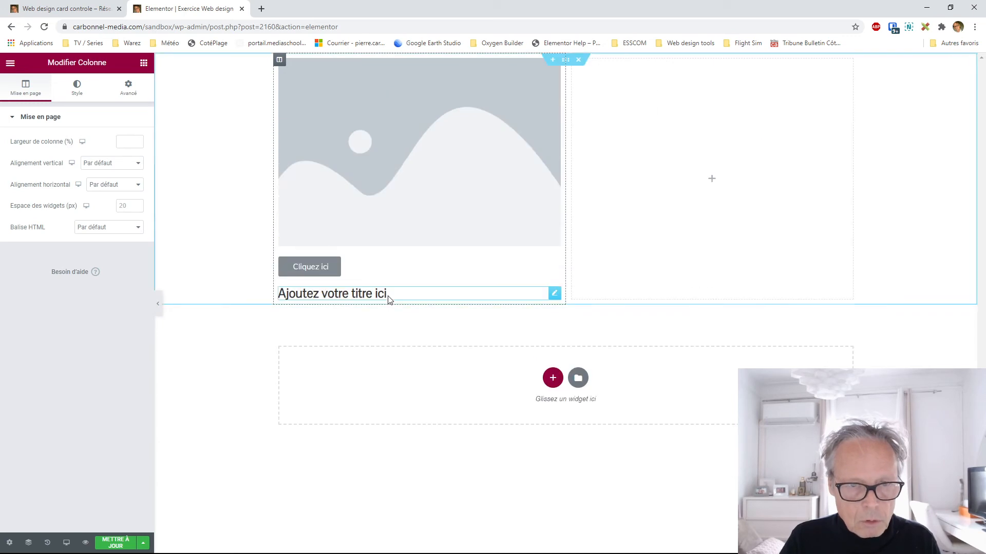
key(ctrl+z)
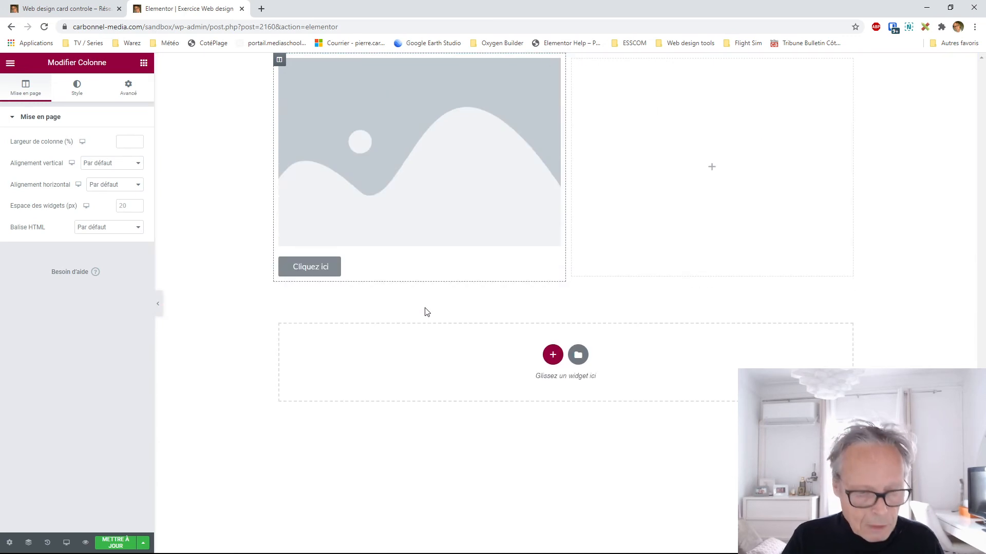
key(ctrl+z)
key(ctrl+z)
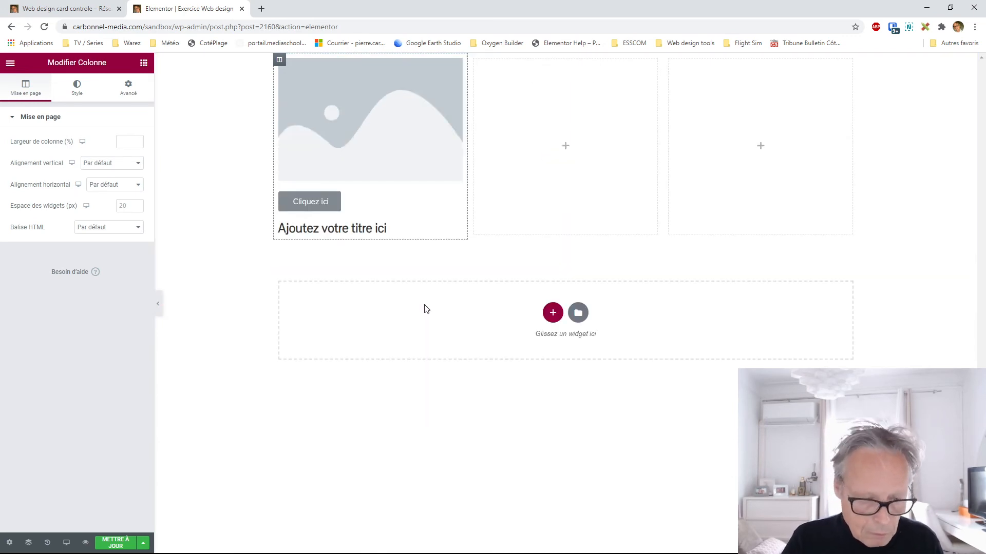
key(ctrl+shift+z)
key(ctrl+shift+z)
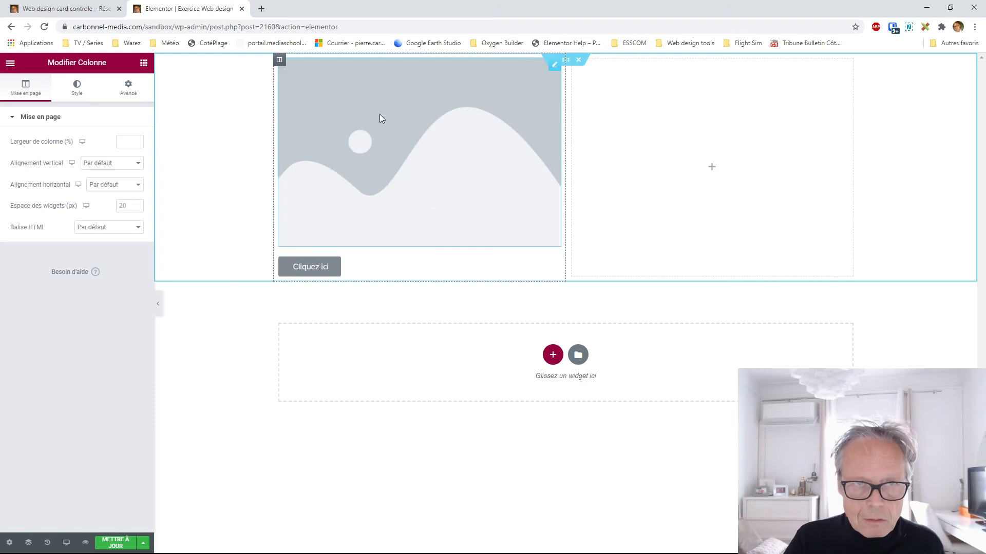
Step: Delete the remaining empty column beside the image and button column
right_click(573, 62)
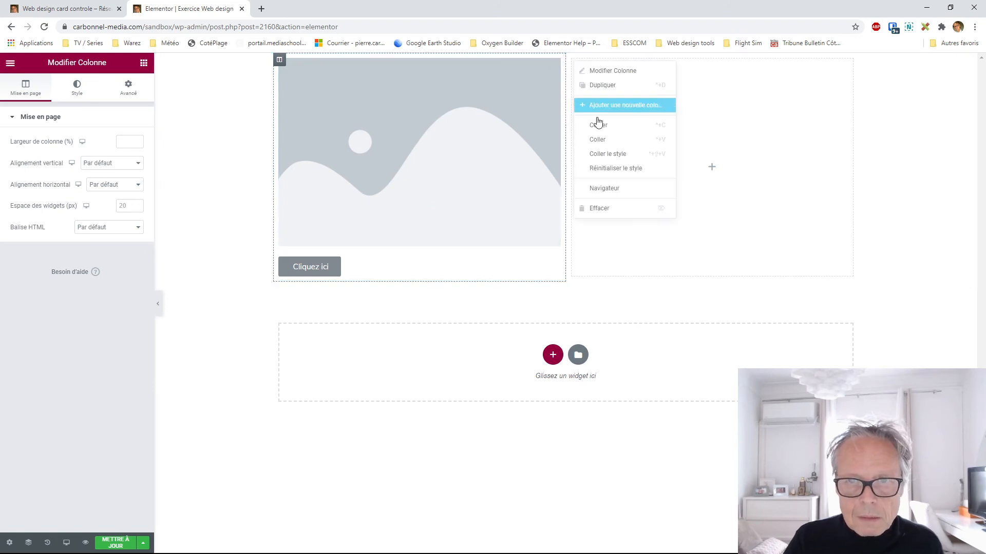
click(605, 219)
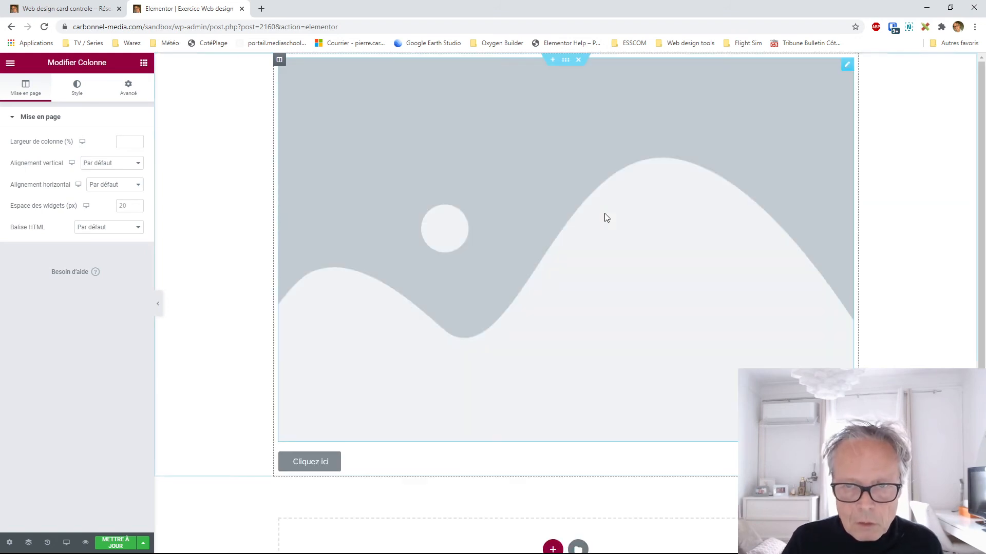
Step: Duplicate the column containing the image and button, and delete the copy
right_click(279, 62)
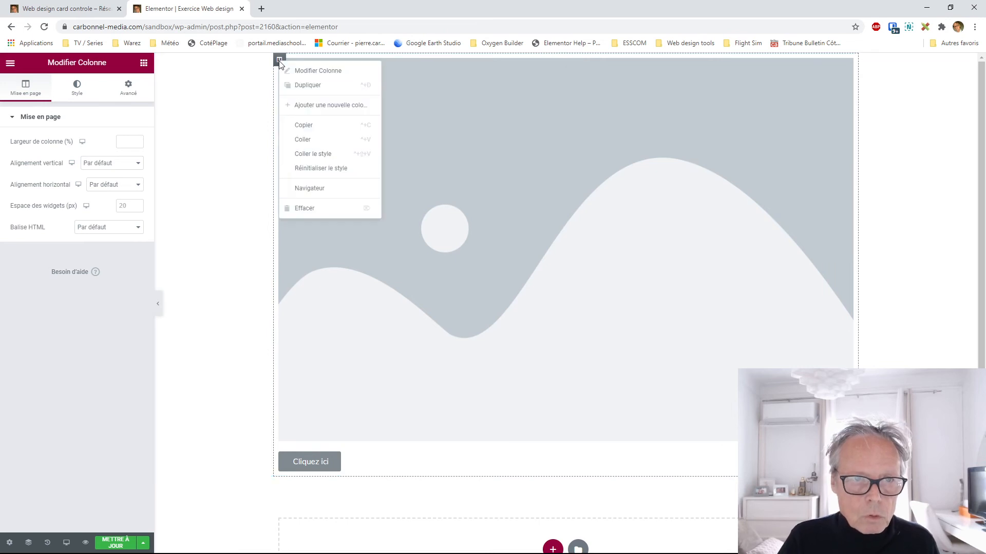
click(306, 88)
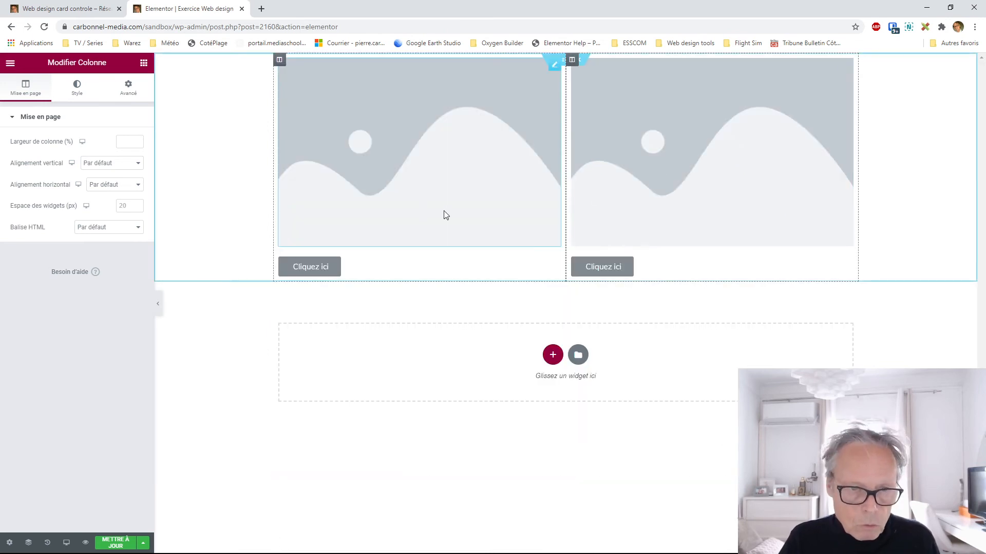
right_click(572, 69)
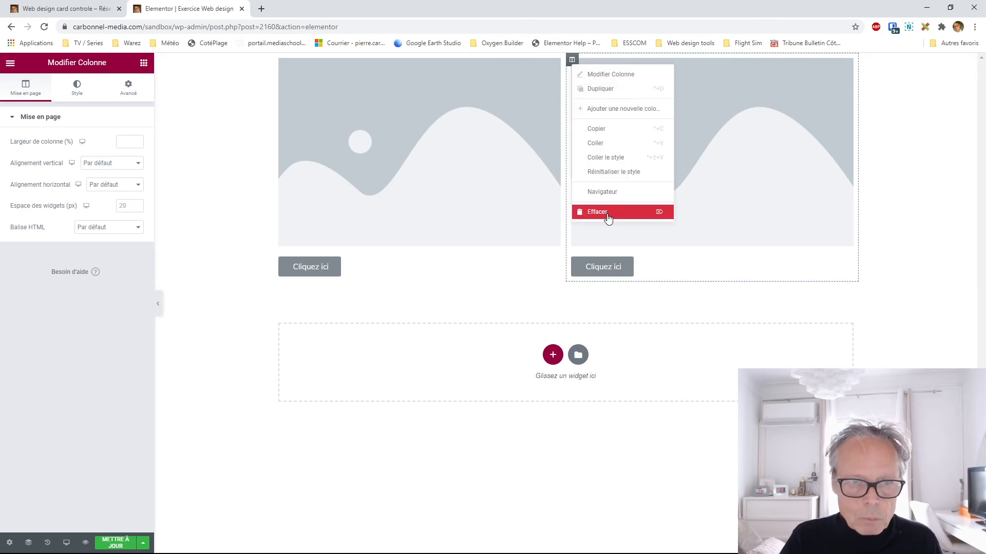
click(609, 212)
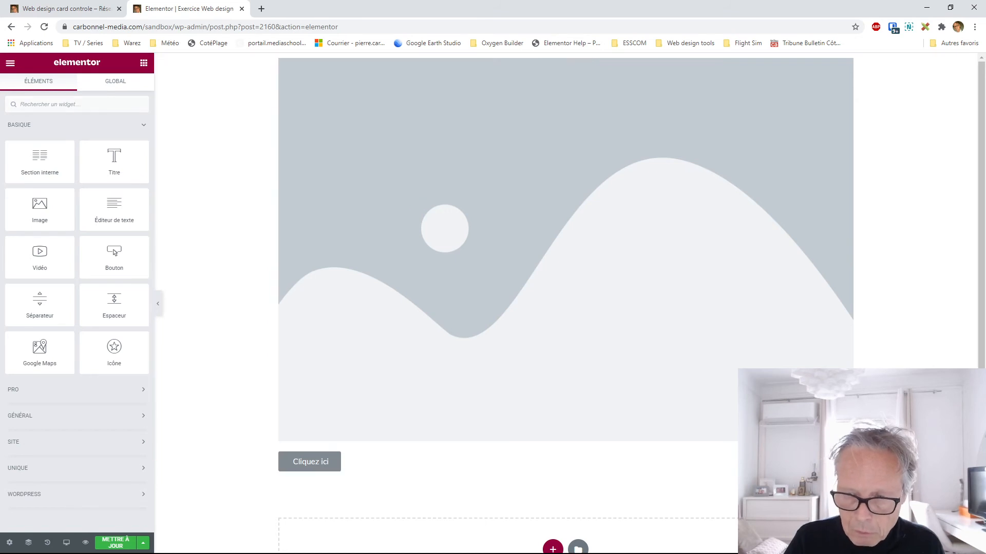
Step: Add a second Bouton widget below the existing button and move it above the image
drag(114, 257, 581, 472)
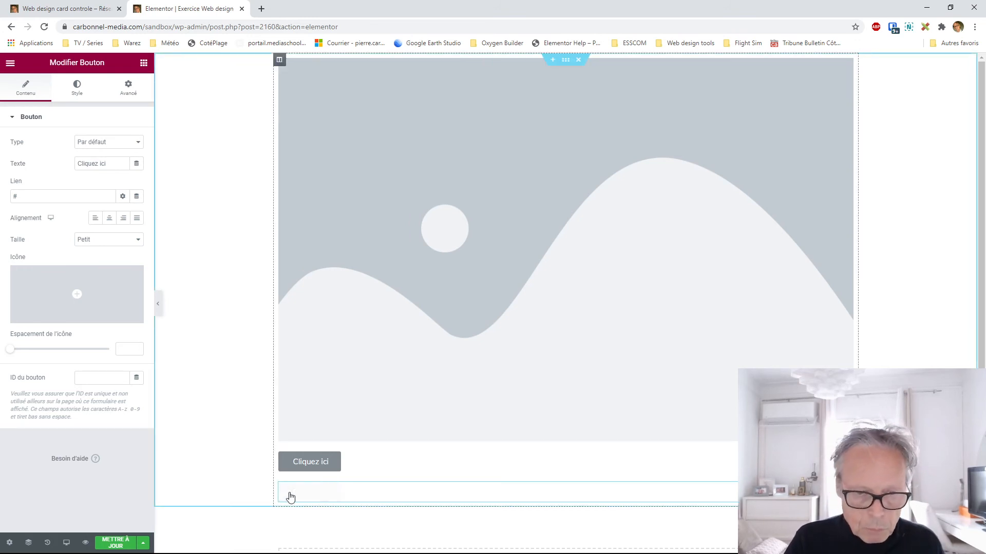
scroll(565, 278, down, 1)
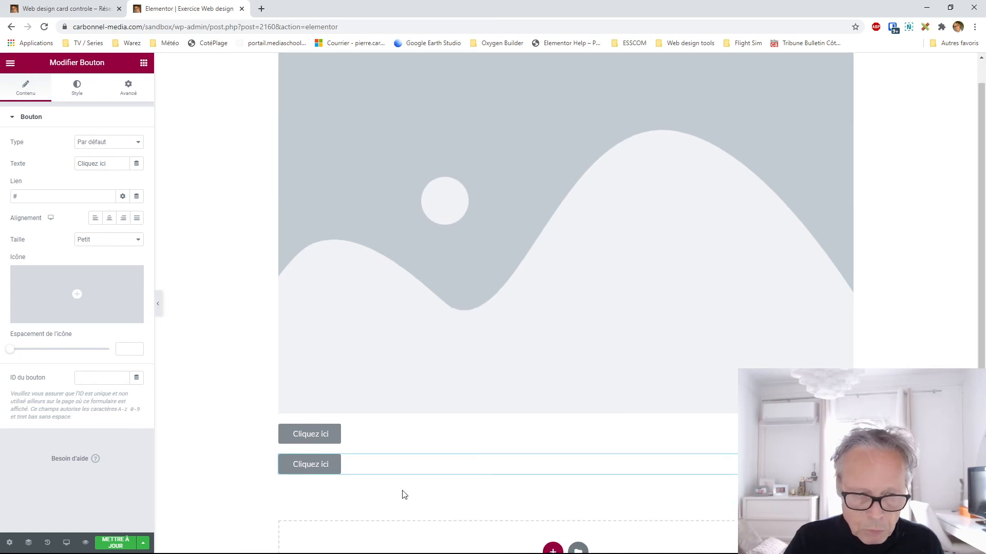
right_click(320, 465)
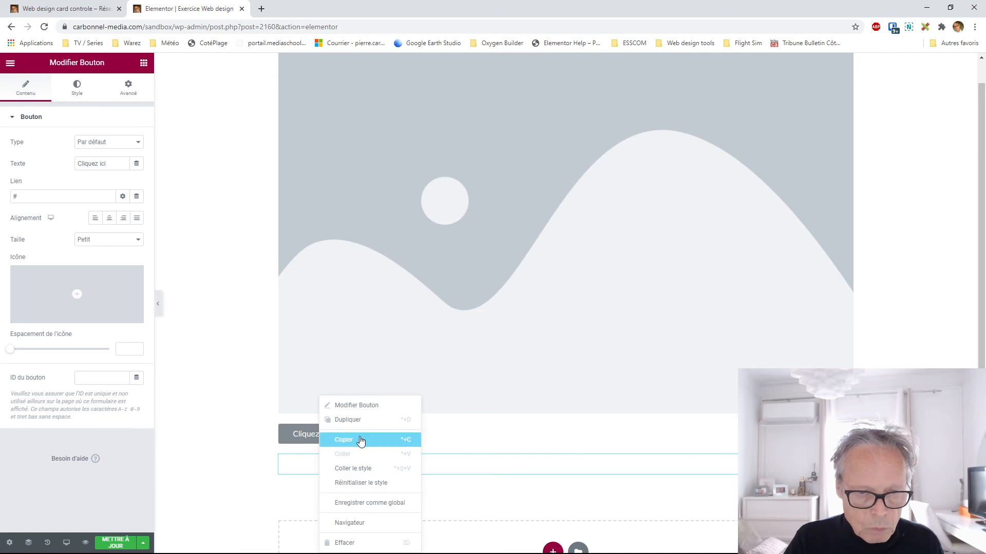
click(202, 370)
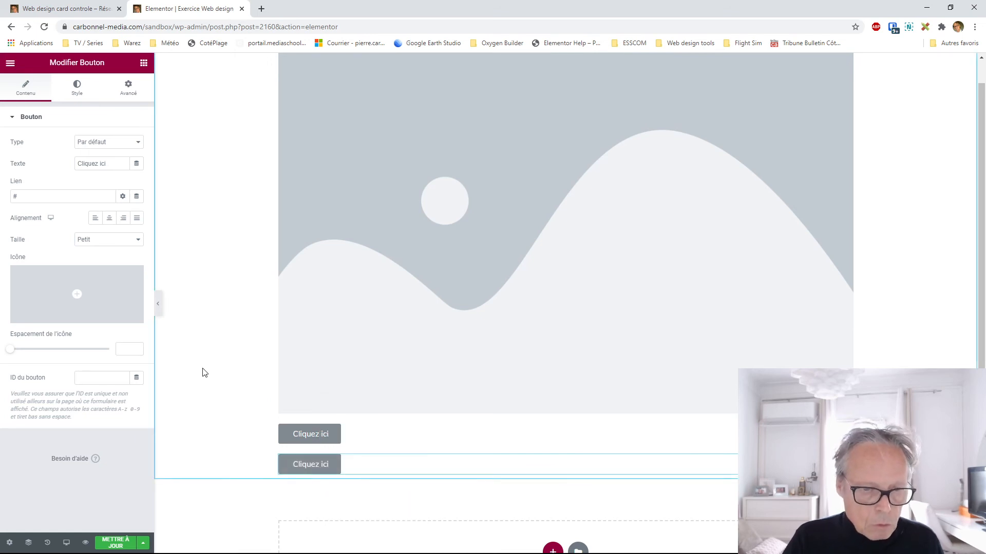
mouse_move(327, 465)
mouse_down()
mouse_move(346, 413)
mouse_move(325, 462)
mouse_up()
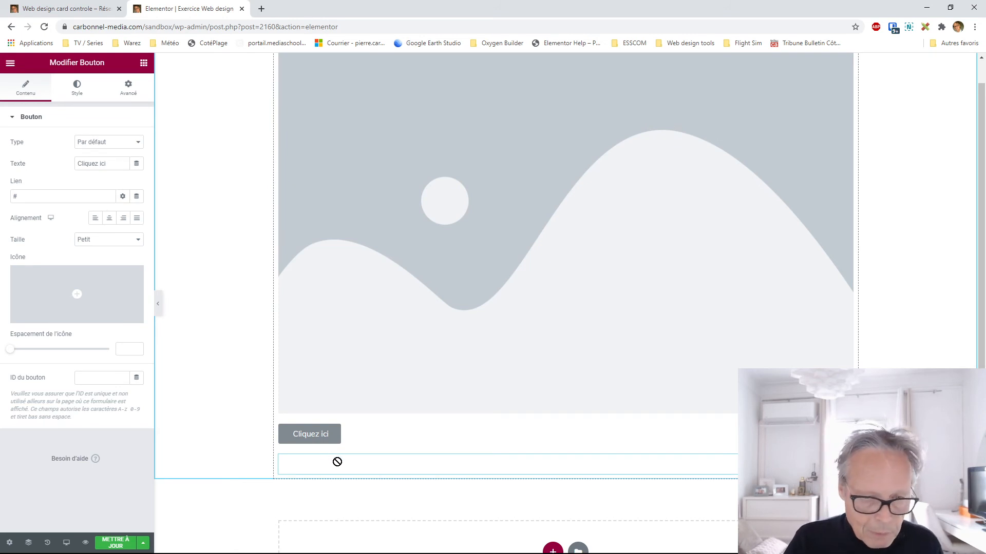
drag(744, 451, 621, 74)
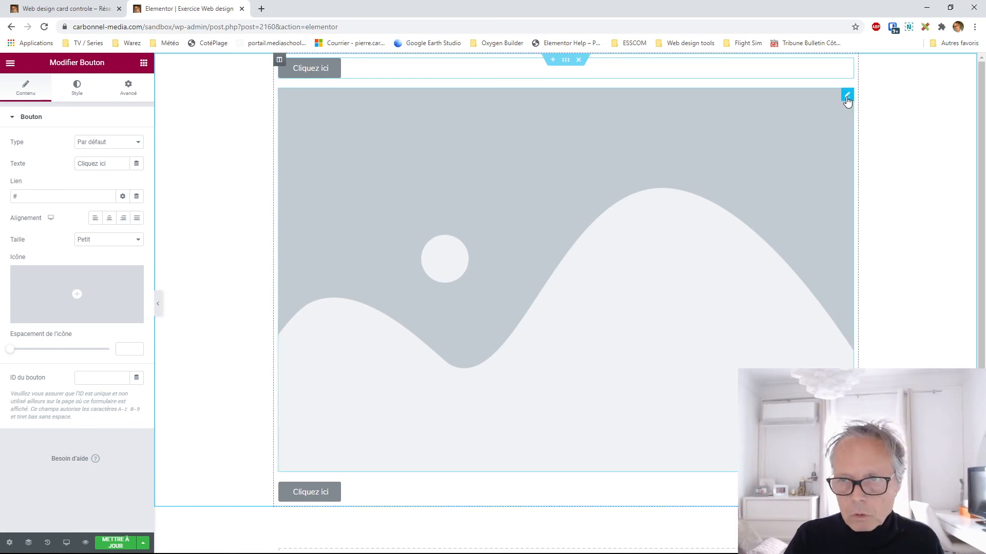
Step: Open the settings of the image, the upper button, the section and the column in turn to compare their options
click(846, 97)
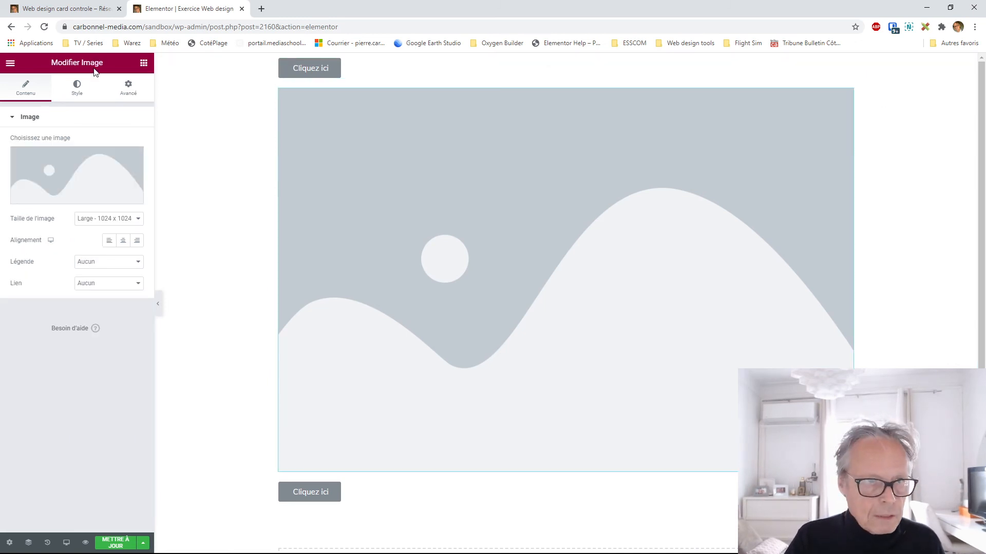
drag(102, 63, 49, 68)
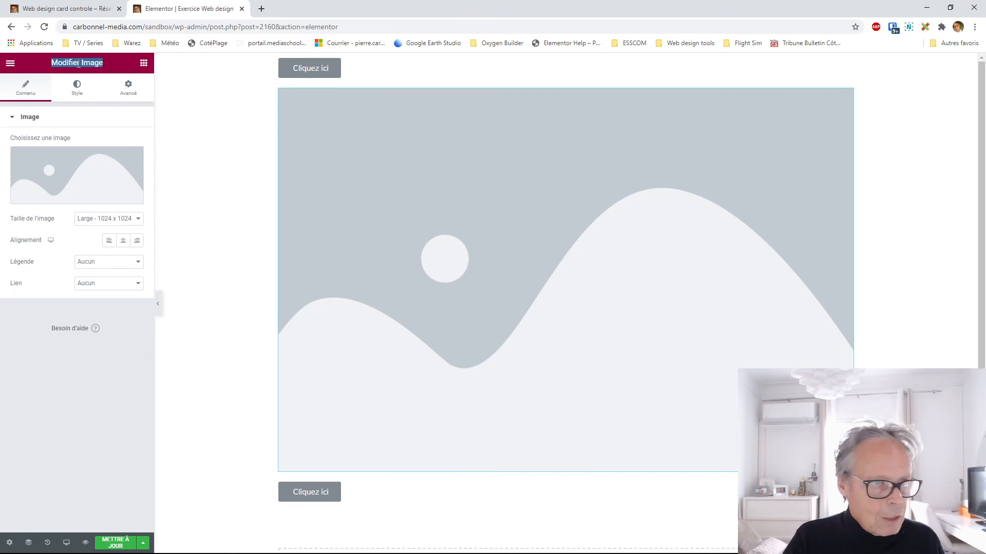
click(847, 66)
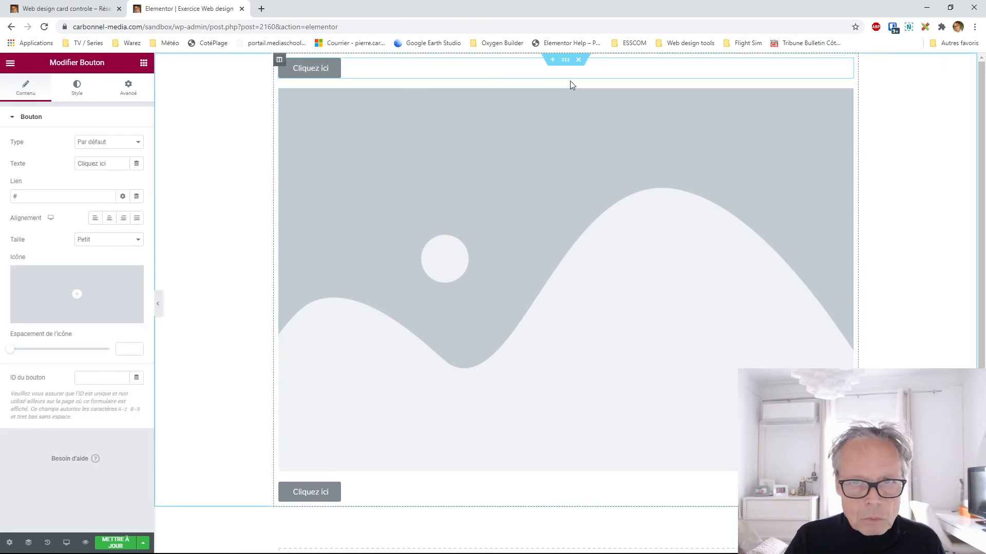
click(565, 60)
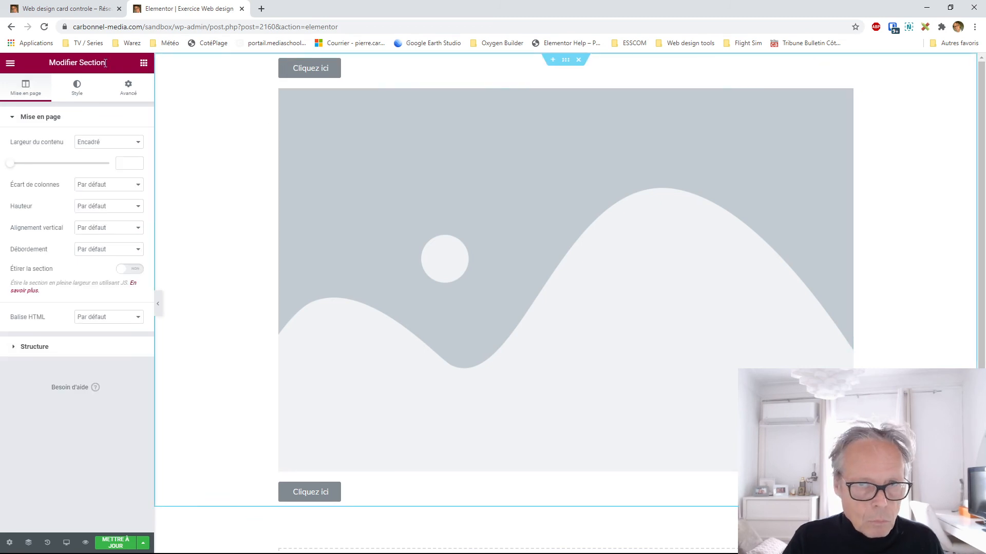
click(279, 61)
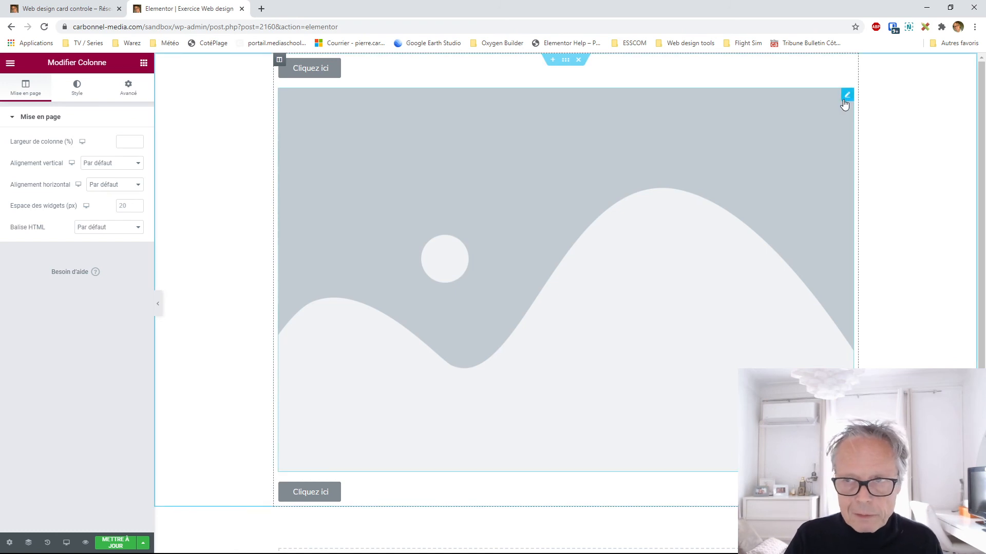
click(846, 97)
drag(107, 62, 46, 69)
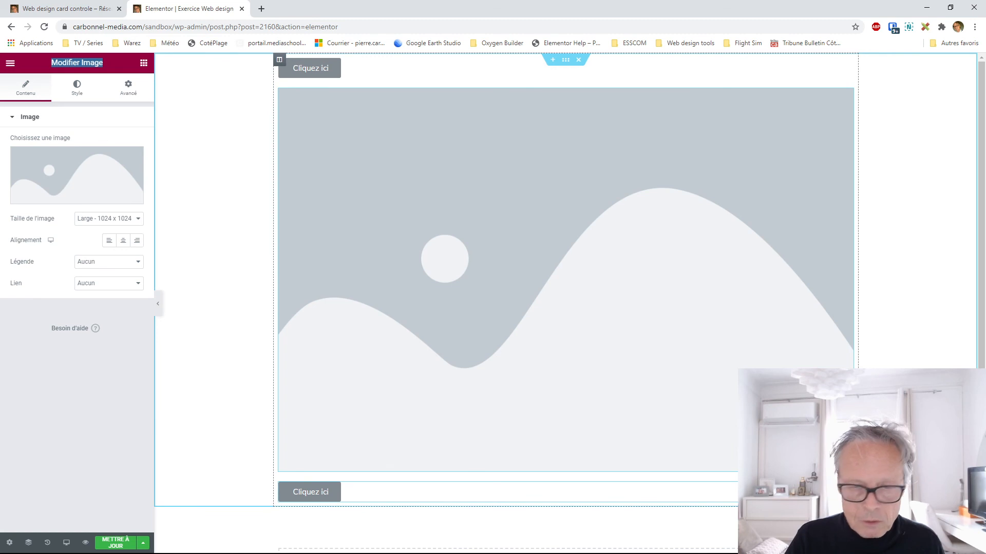
click(310, 68)
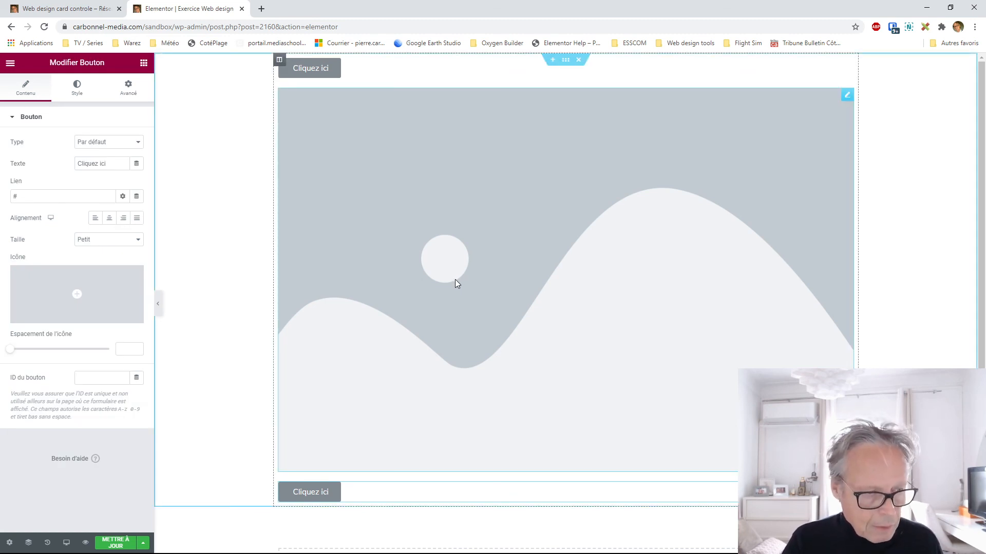
Step: Delete the image and the button below it, keeping only the upper button
right_click(850, 97)
click(889, 245)
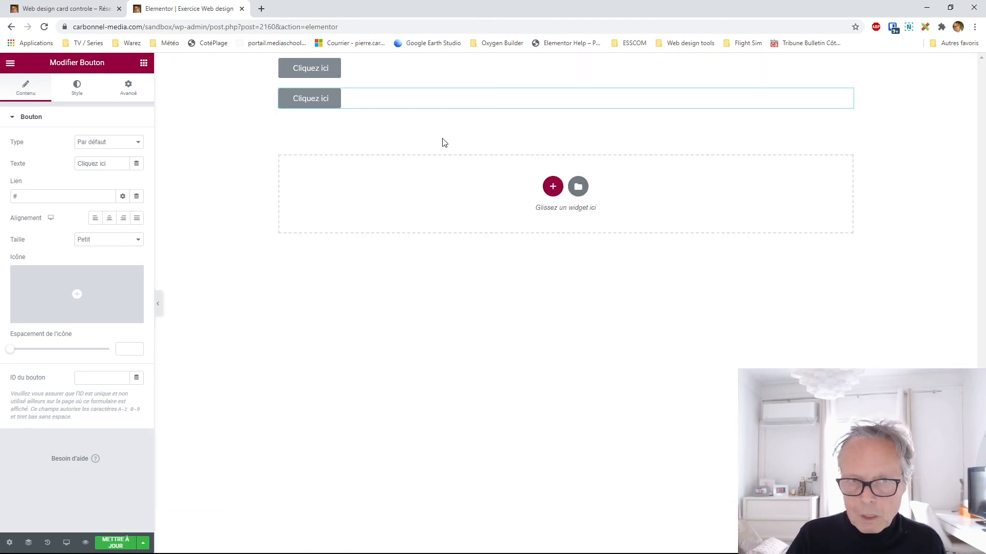
right_click(845, 98)
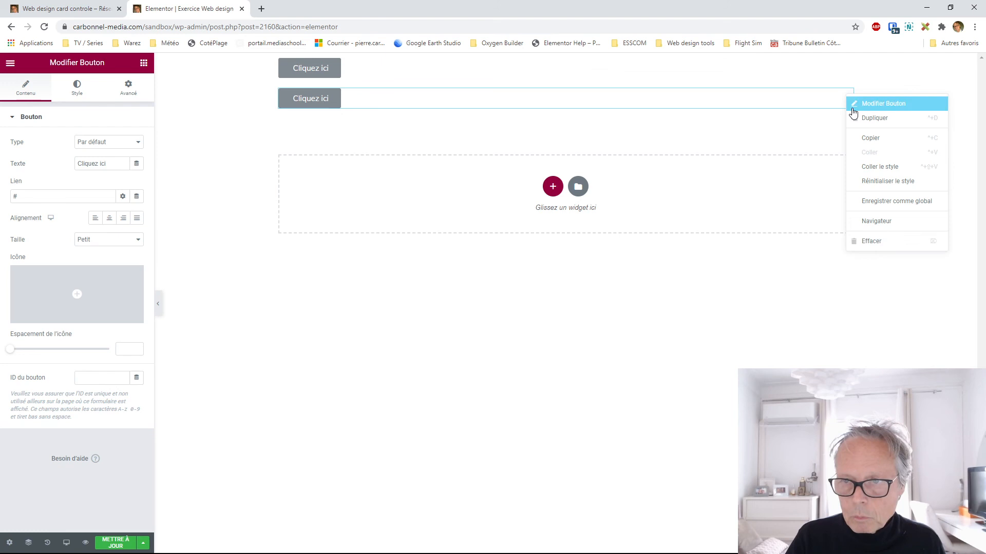
click(870, 245)
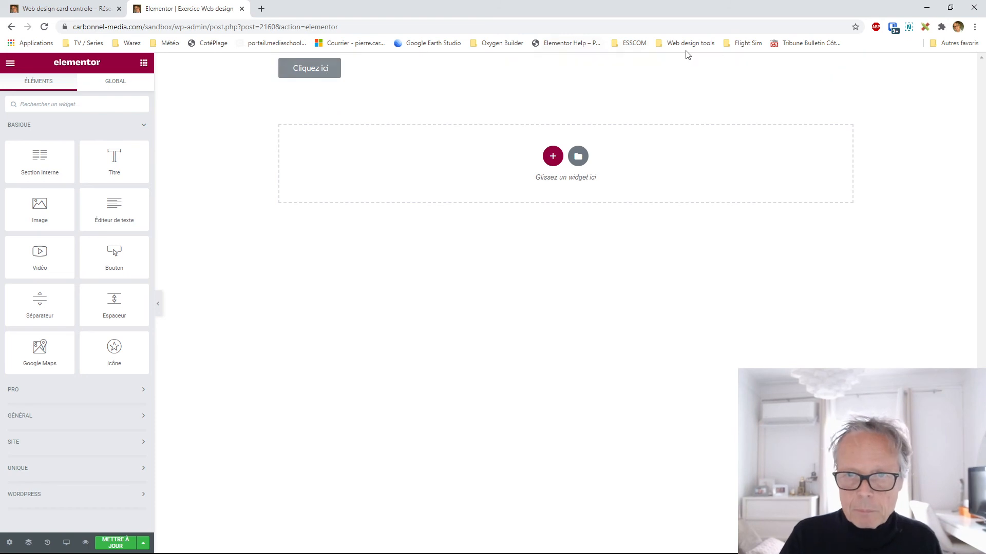
Step: Add a Titre widget above the remaining button and delete that button
drag(114, 159, 327, 66)
right_click(327, 93)
click(366, 240)
Step: Replace the title's placeholder text with "Ceci est un titre" directly on the page
click(390, 68)
drag(80, 153, 1, 158)
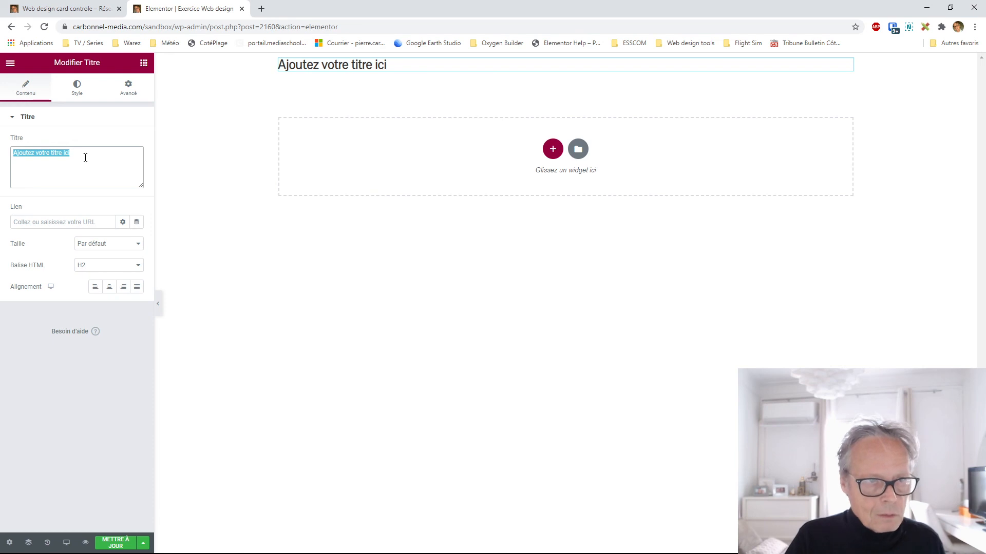
click(65, 160)
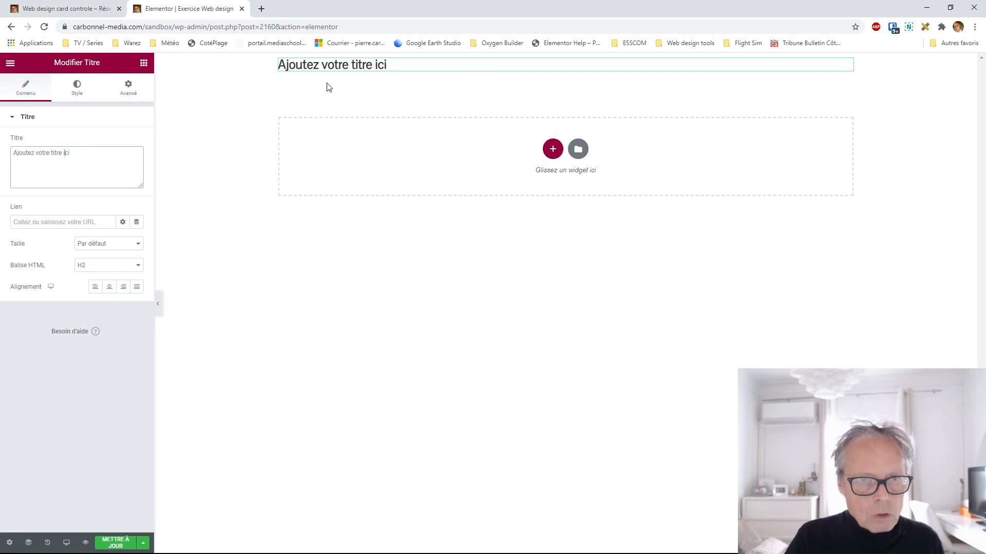
triple_click(369, 66)
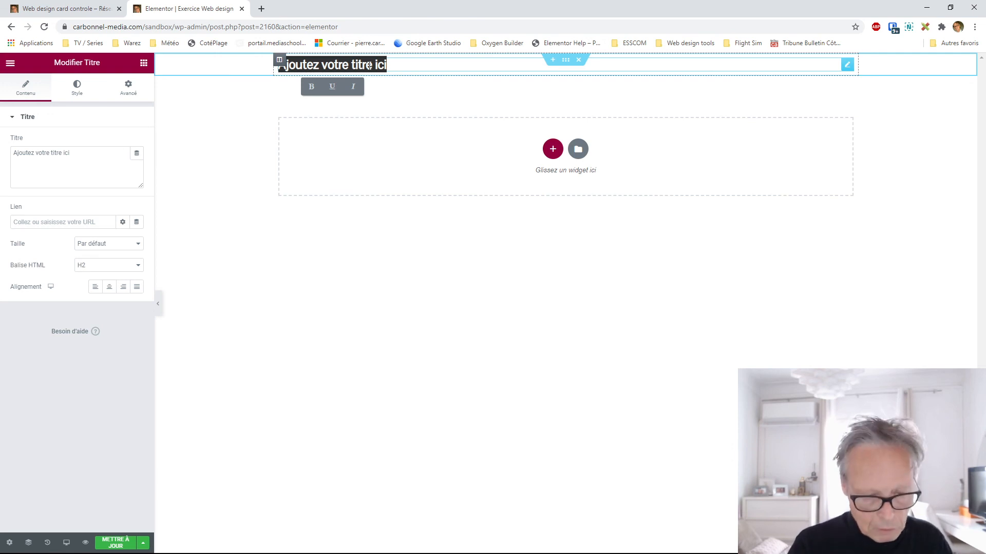
text(Ceci est )
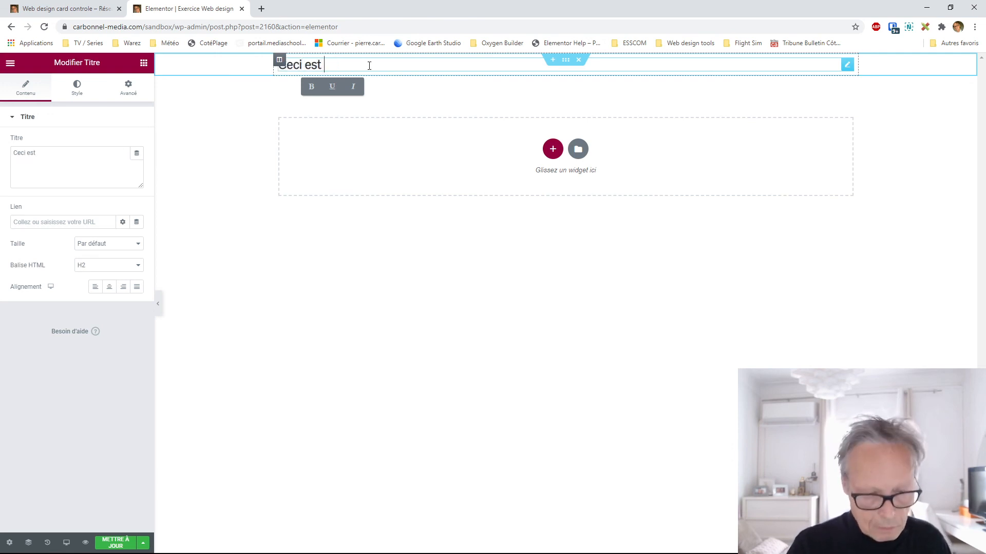
text(un titre)
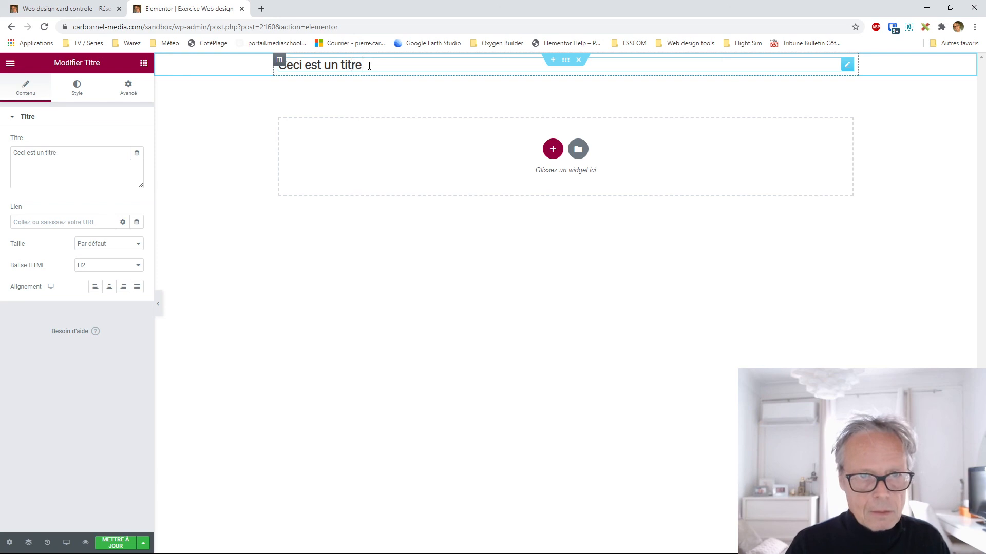
Step: Look through the title's style and advanced settings and return to its content settings
click(77, 91)
click(127, 92)
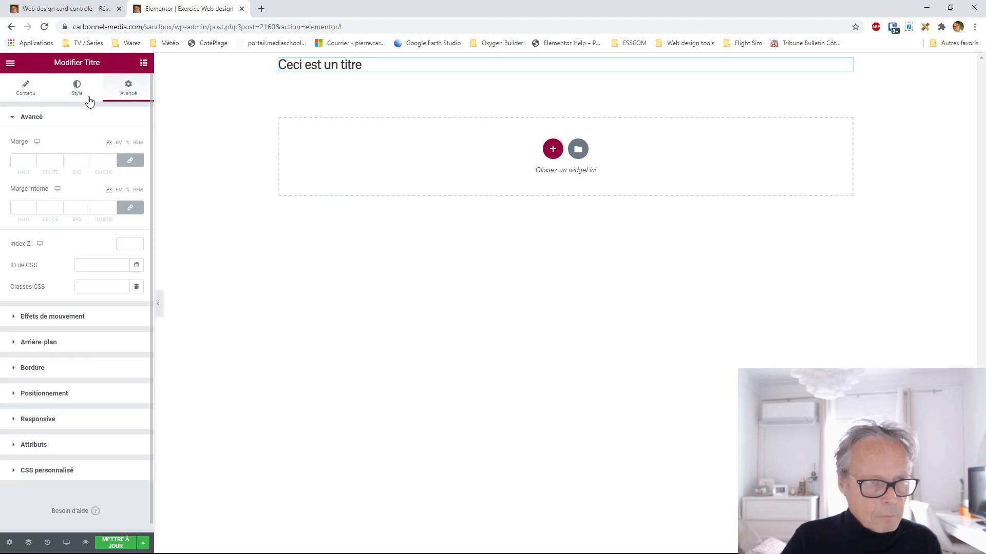
click(22, 92)
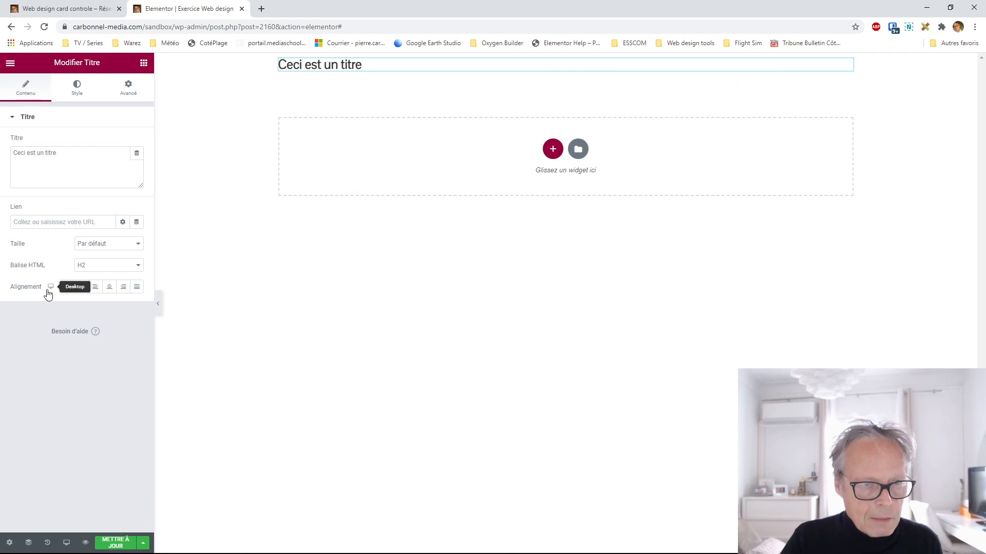
Step: Try centre, right and left alignment on the title, and leave it centred
click(111, 291)
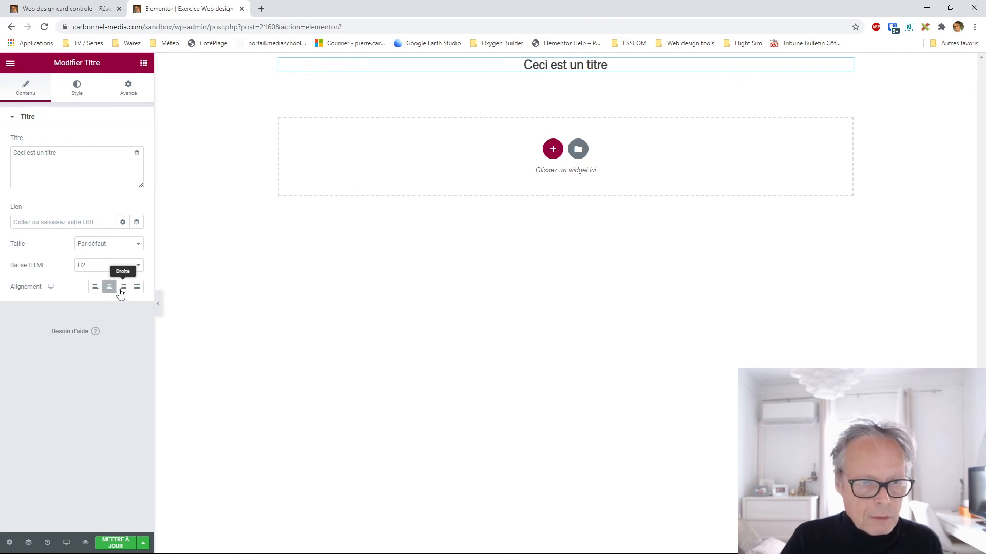
click(124, 292)
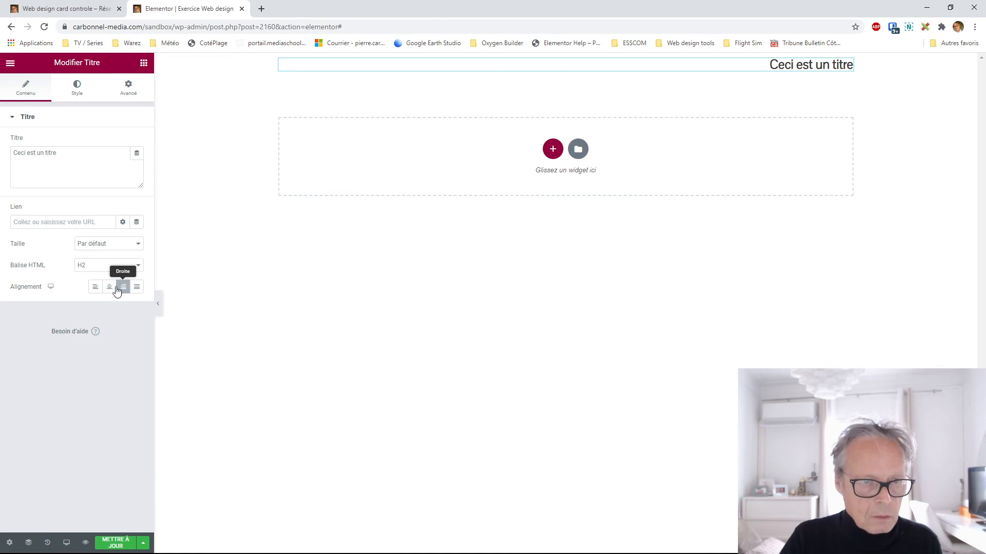
click(96, 288)
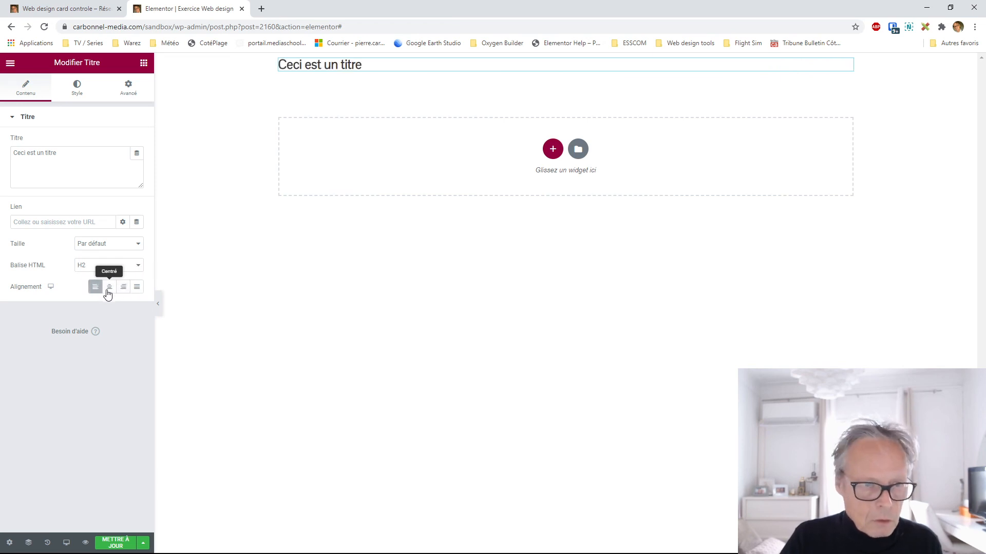
click(110, 288)
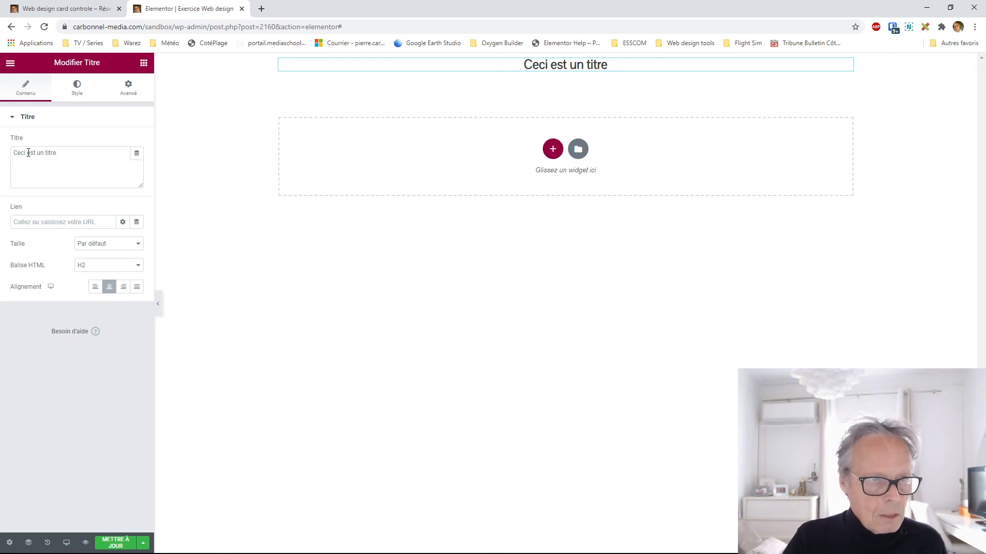
Step: Change the title's initial letter to lowercase so the text reads "ceci est un titre"
drag(18, 152, 10, 156)
text(c)
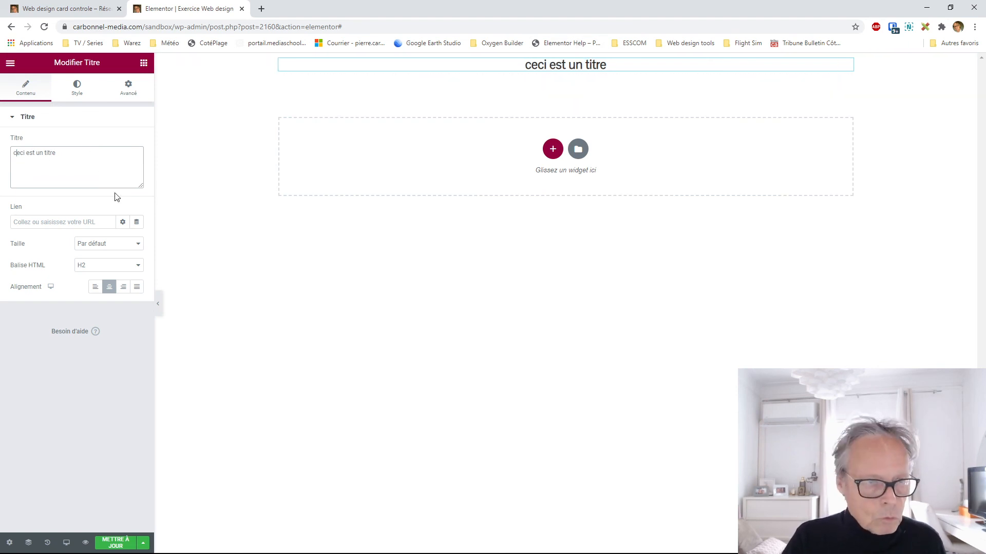
drag(72, 154, 2, 158)
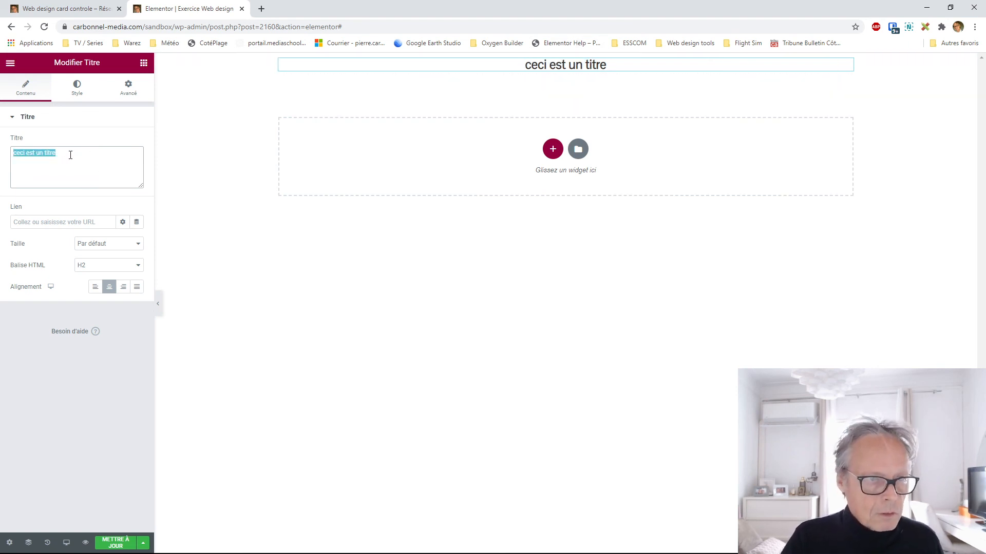
Step: Try the Majuscule, Minuscule and Capitaliser text transformations in the title's typography, and restore Par défaut
click(77, 88)
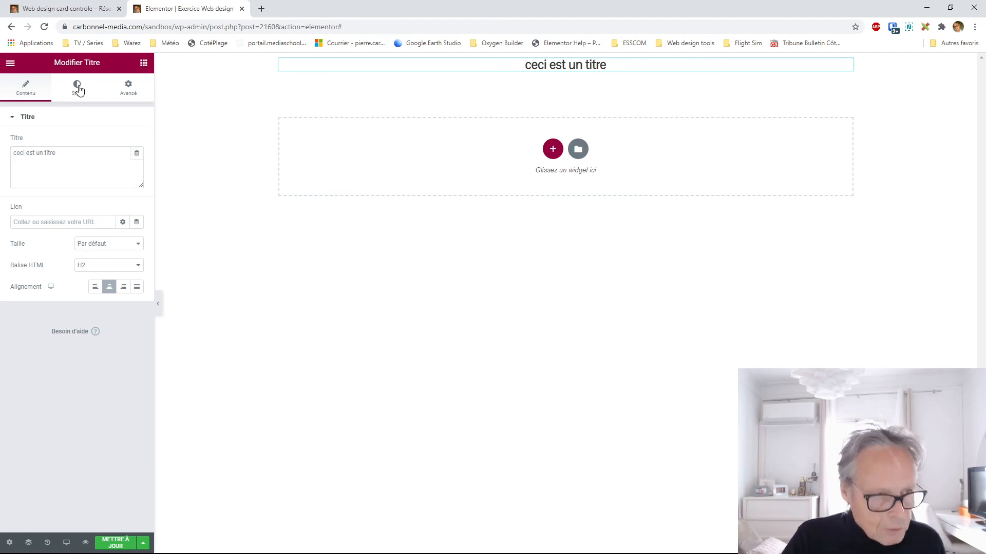
click(137, 164)
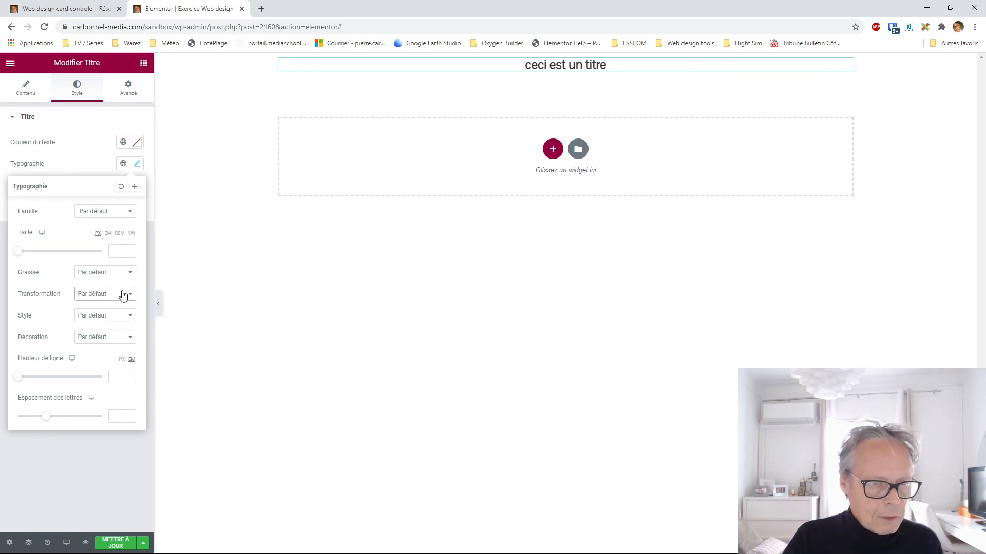
key(Down)
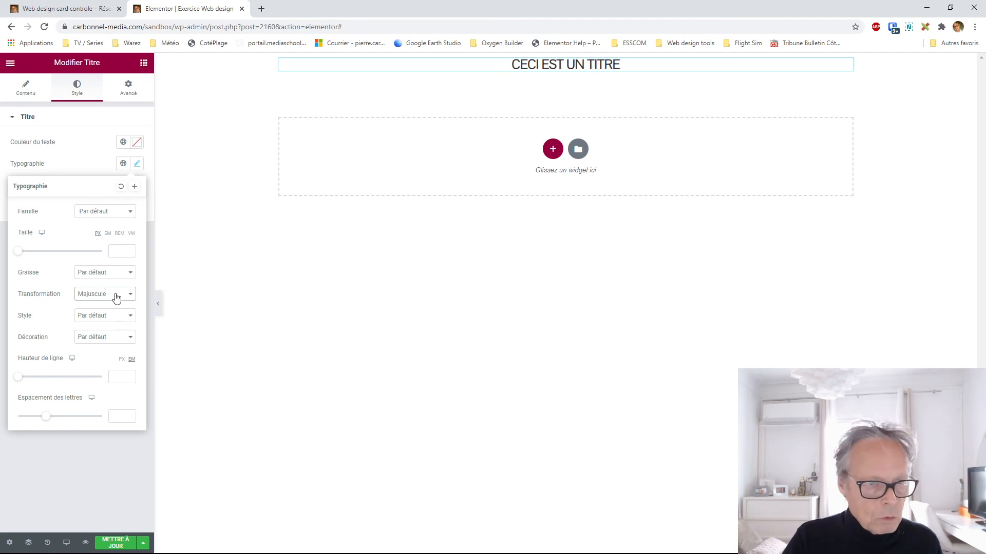
key(Down)
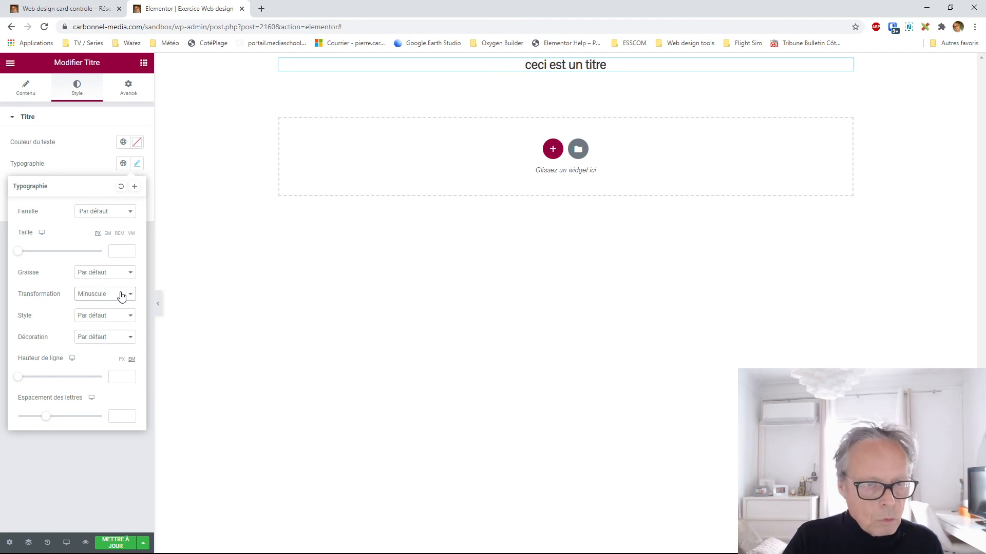
key(Down)
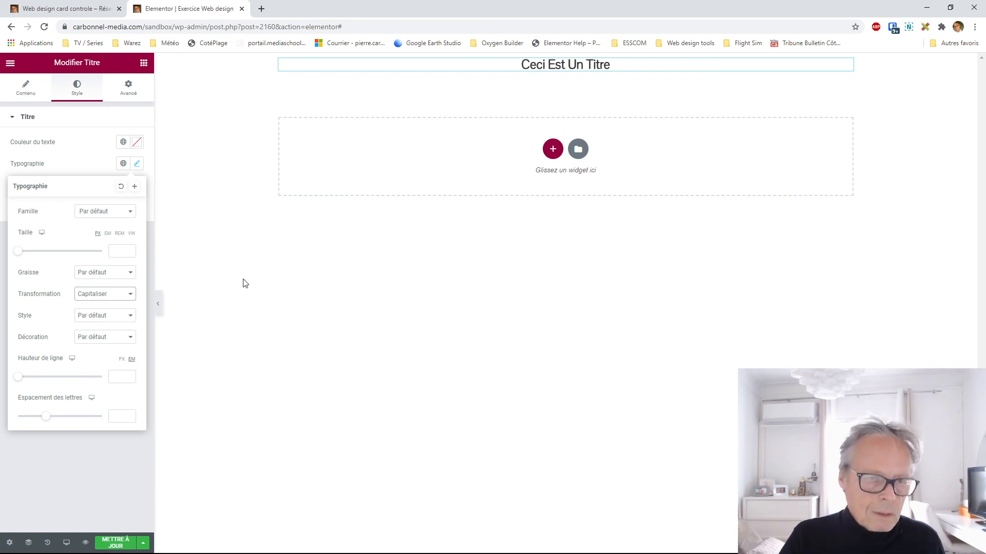
click(122, 297)
click(112, 307)
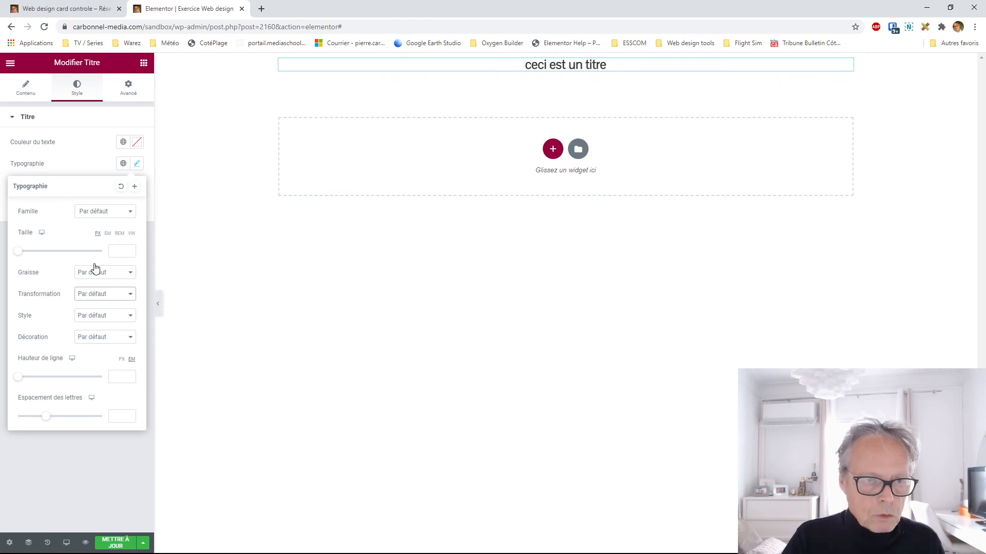
click(141, 474)
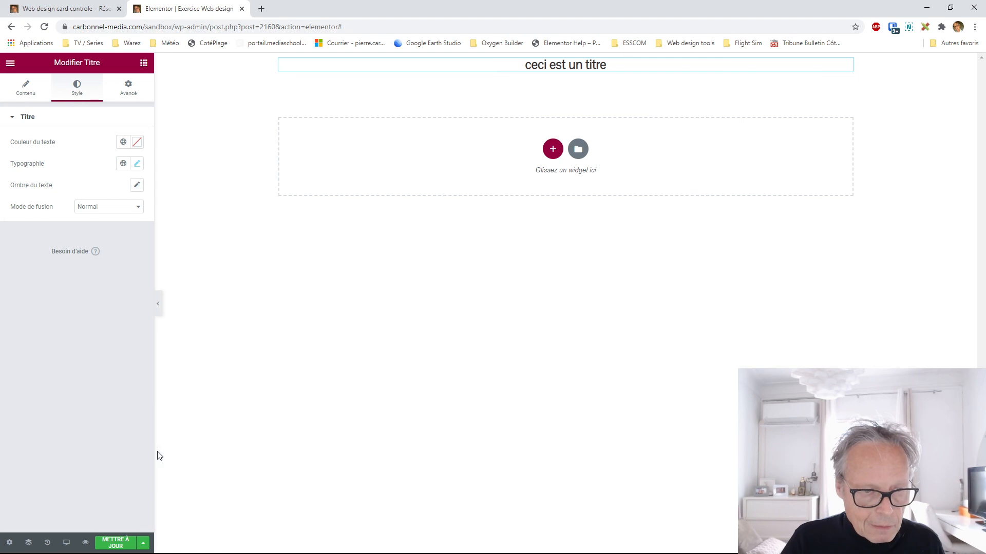